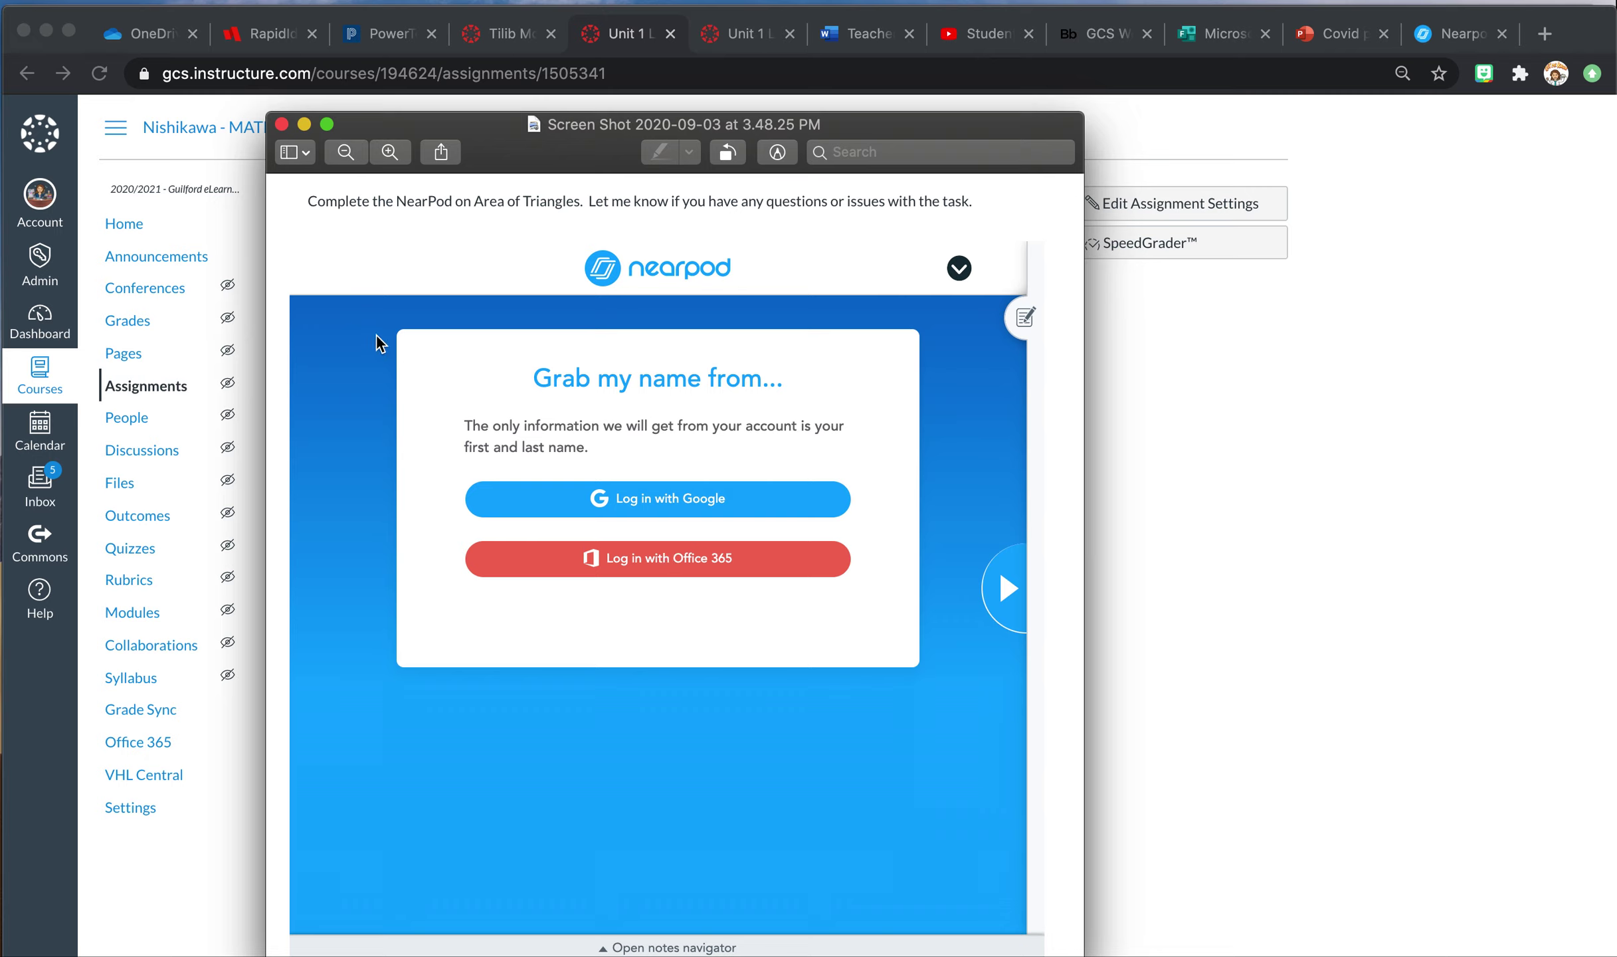
Close the Preview screenshot of the Nearpod sign-in prompt to reveal the Unit 1 Lesson 8 assignment.
click(282, 128)
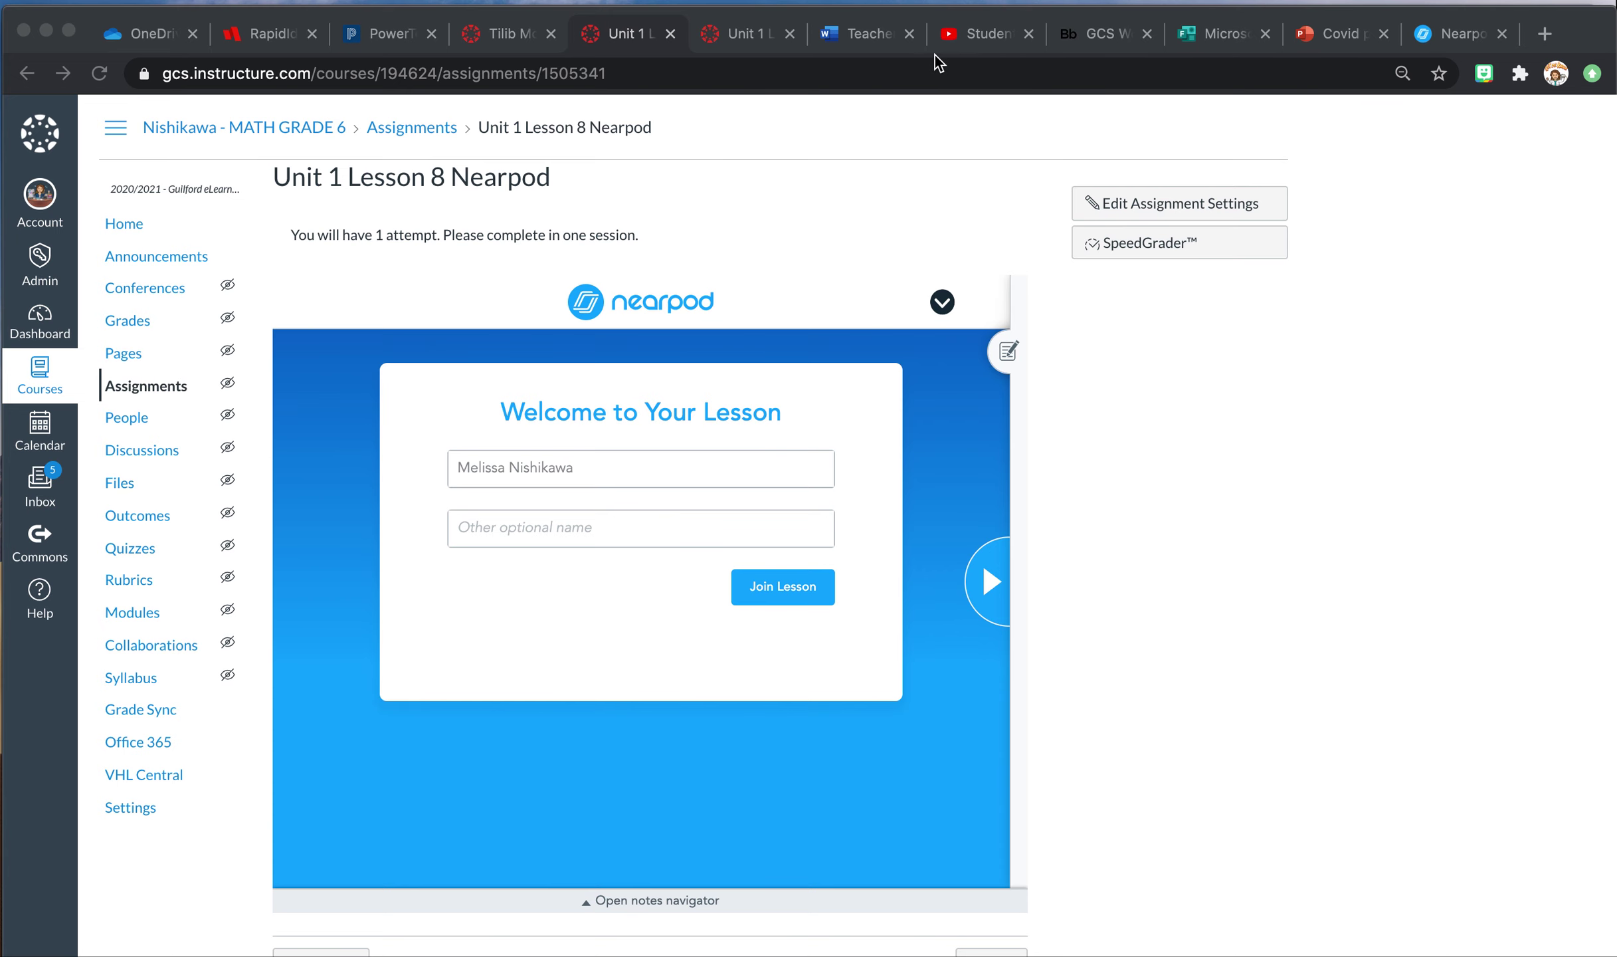
Switch to the browser tab showing Nearpod's My Library page.
click(1437, 39)
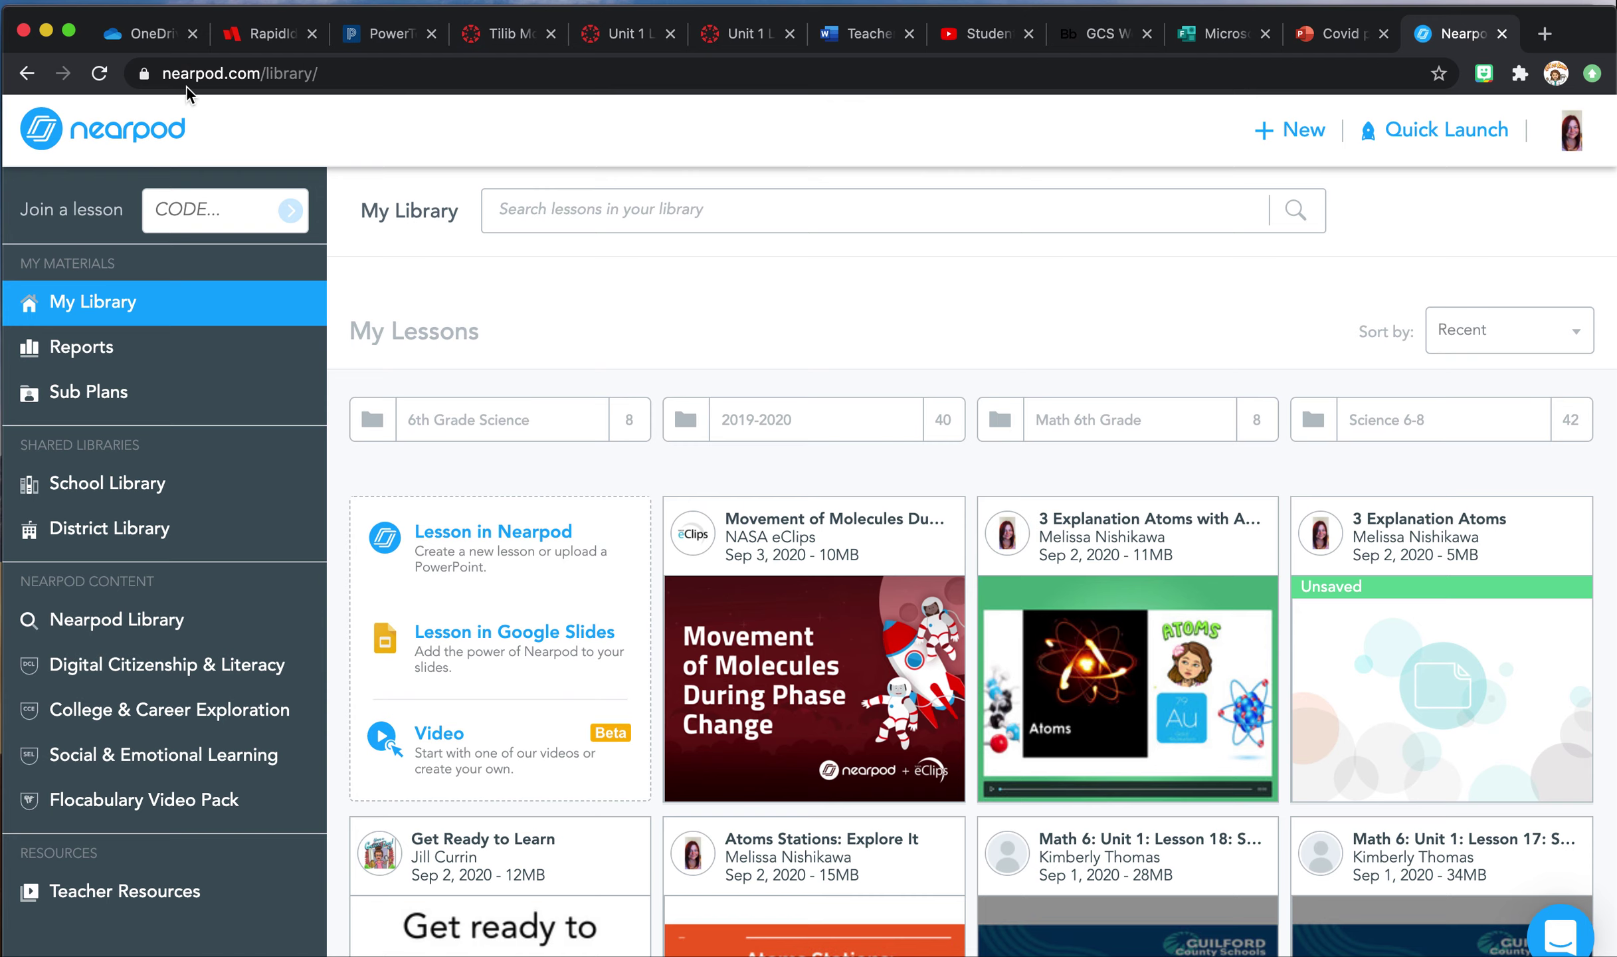
Reload nearpod.com and open Lesson Settings from the profile avatar menu.
click(325, 73)
key(BackSpace)
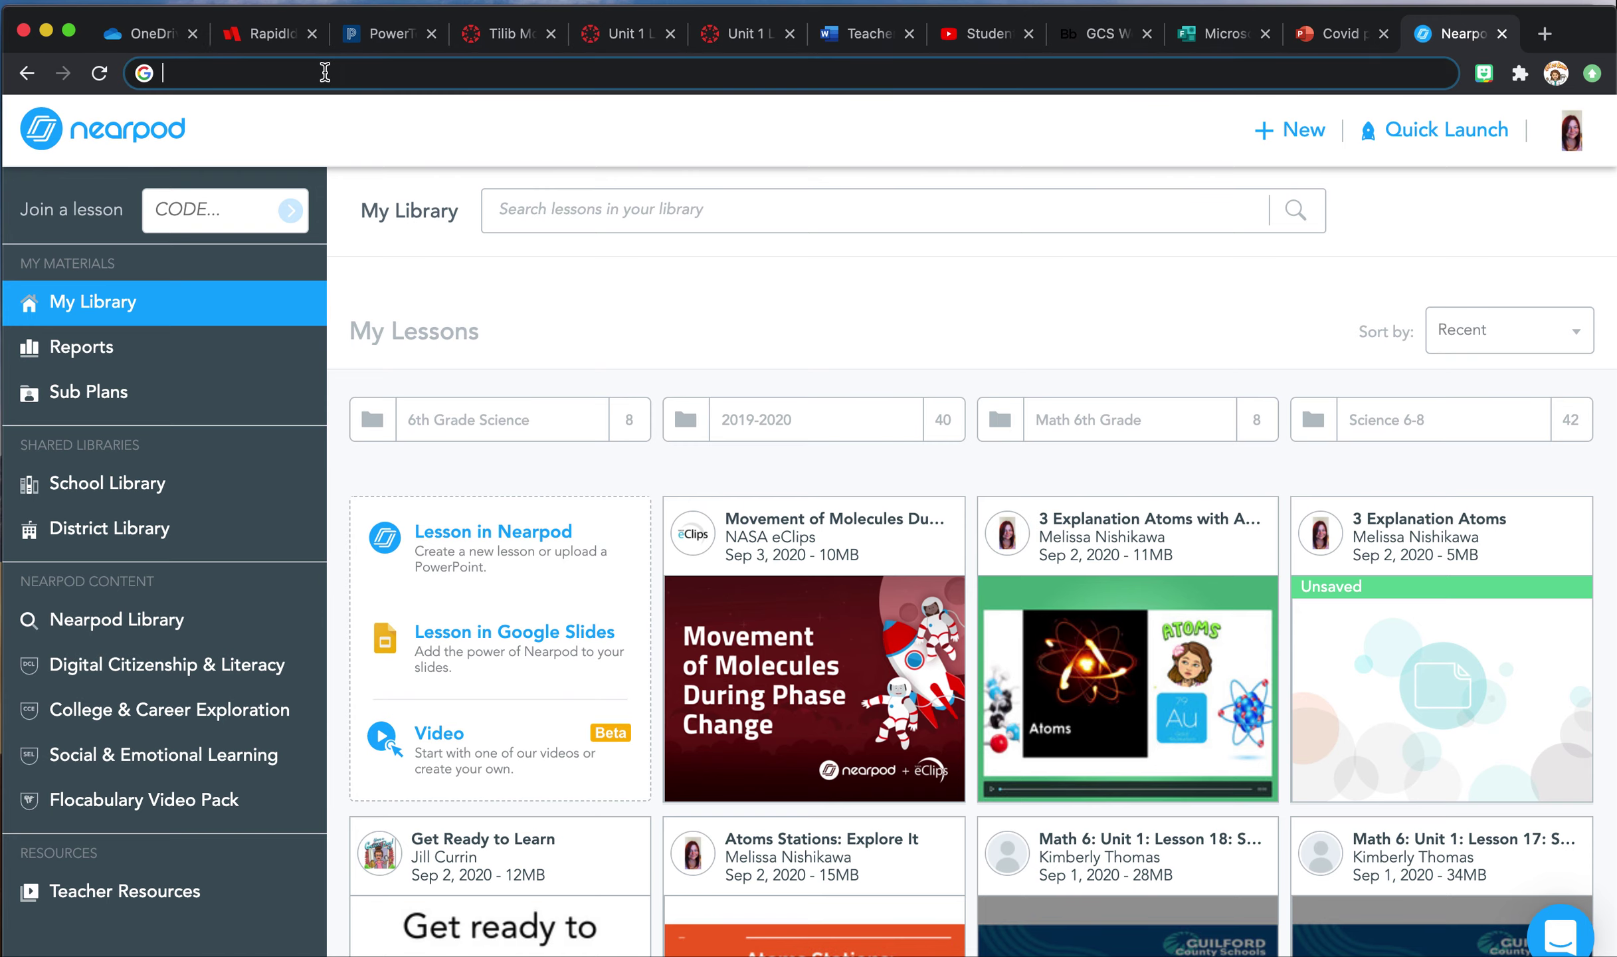
text(nearpod.com)
key(Return)
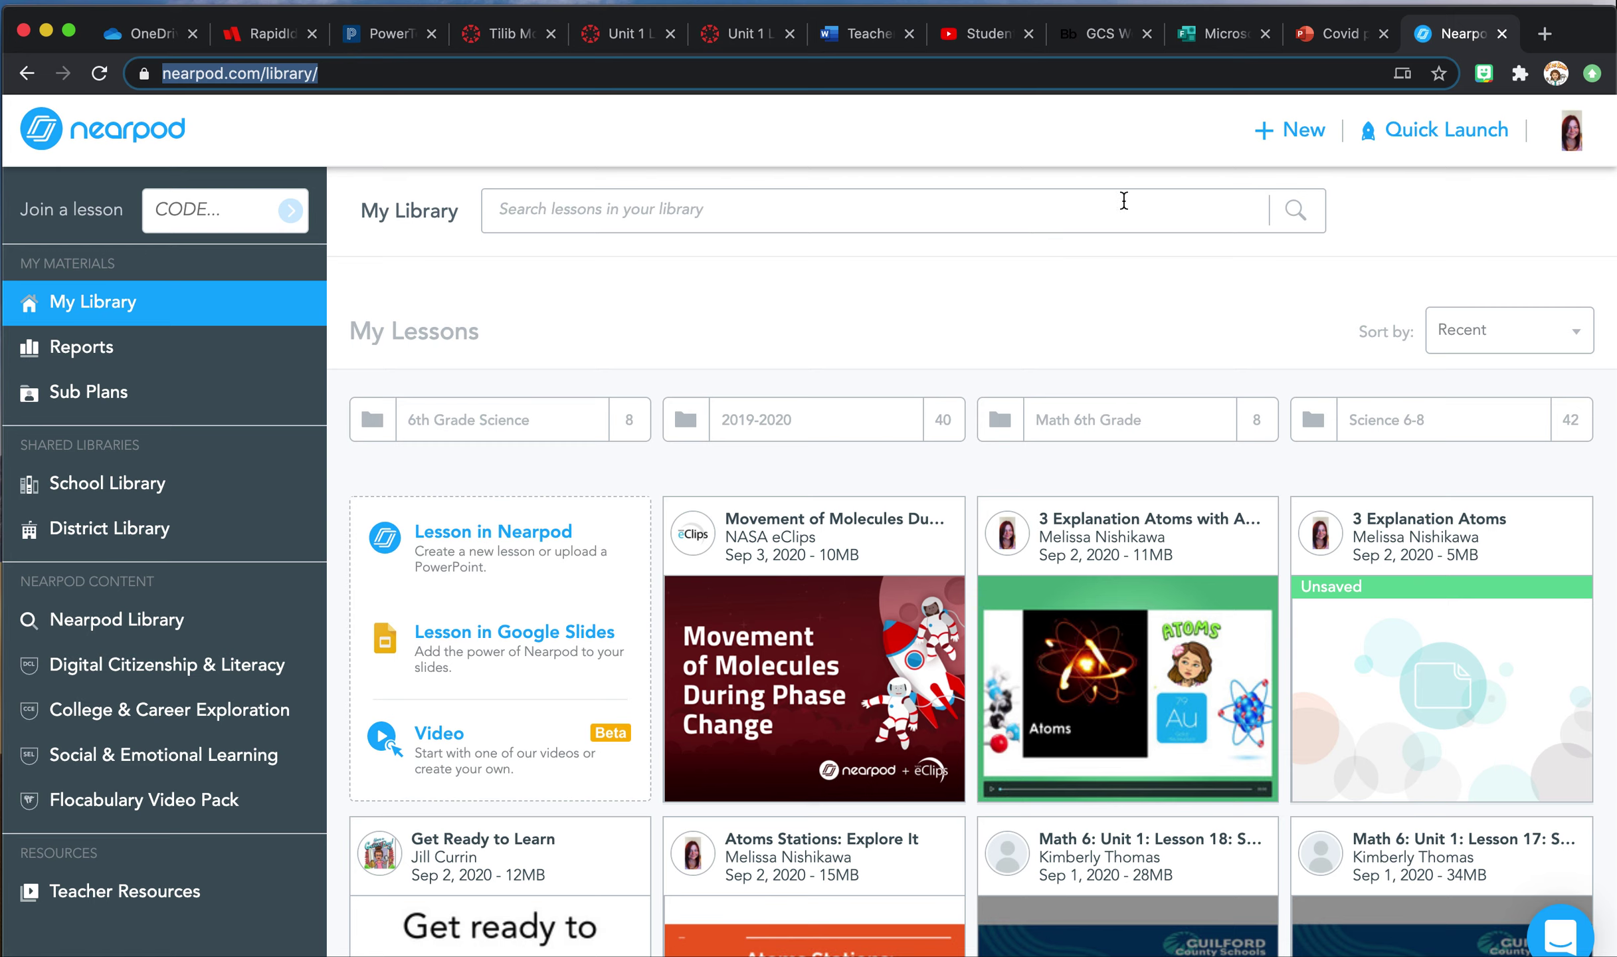
click(1572, 138)
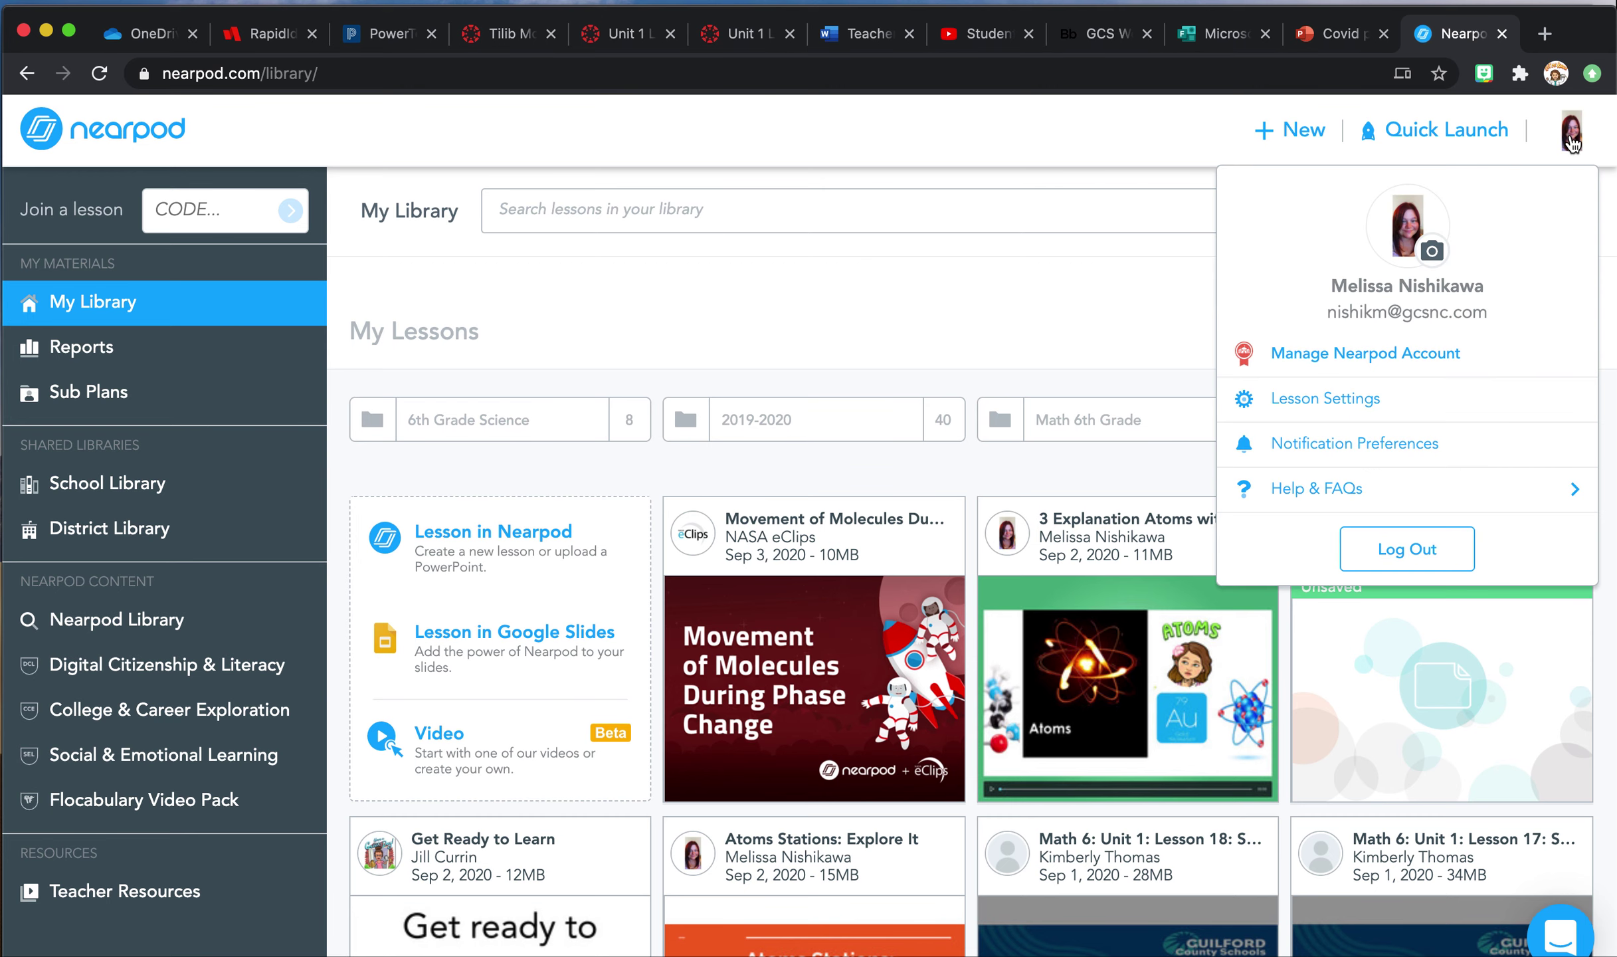
click(1348, 401)
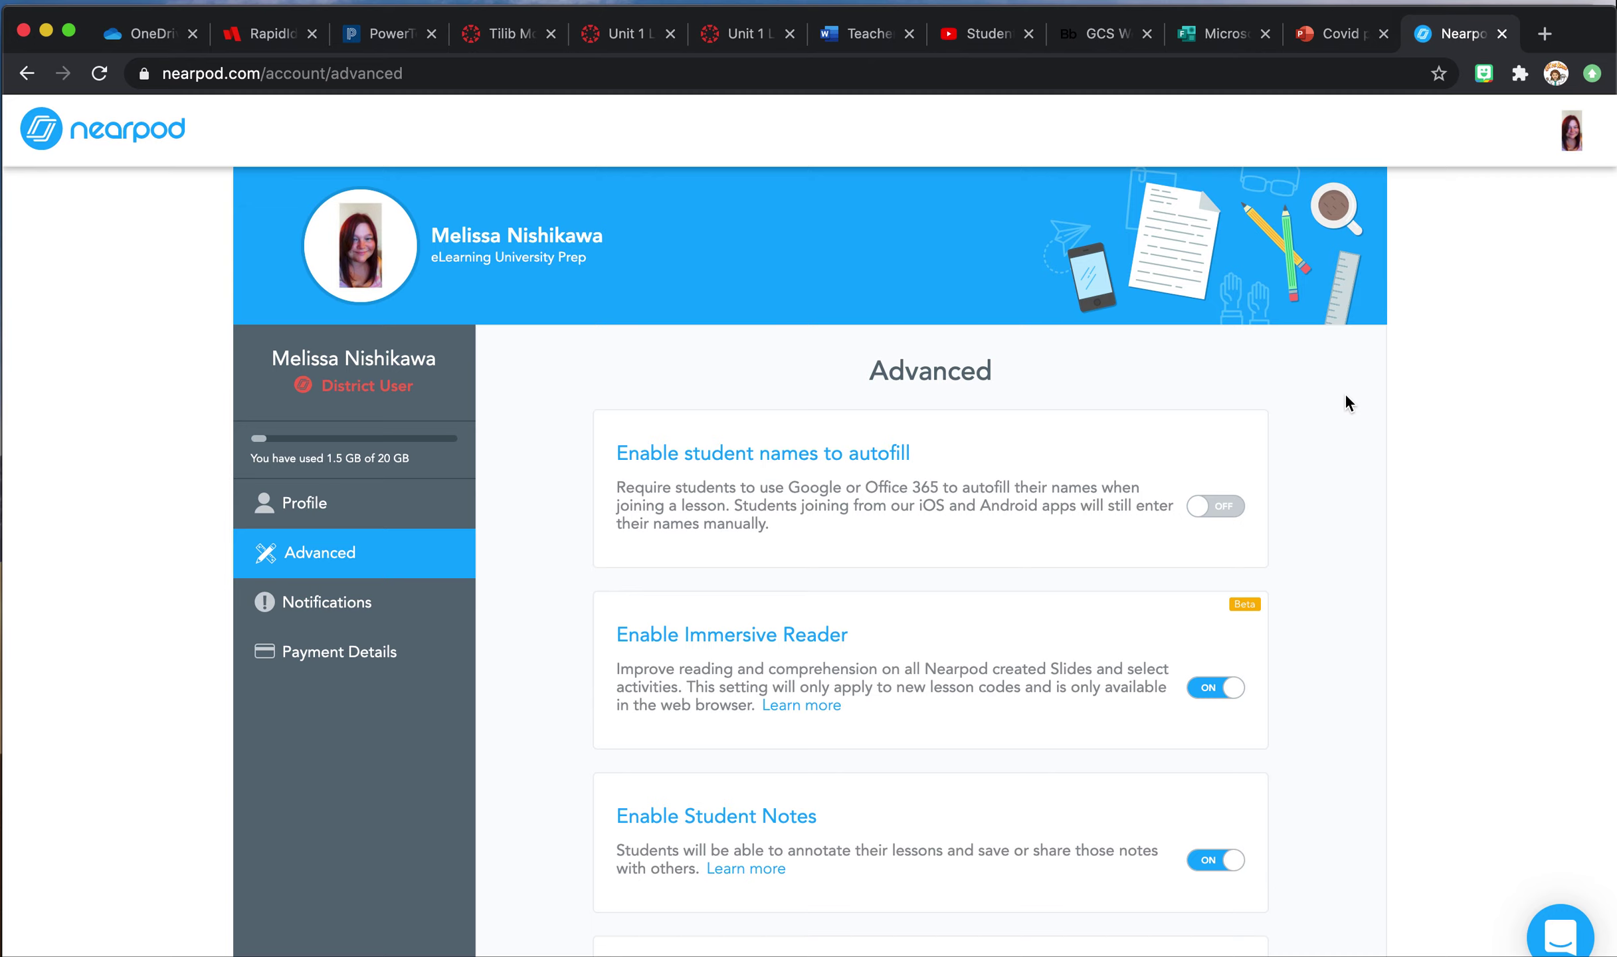
Leave student-name autofill off and allow students to resubmit answers in Live Participation.
click(1228, 506)
scroll(1350, 536, down, 1)
click(1225, 472)
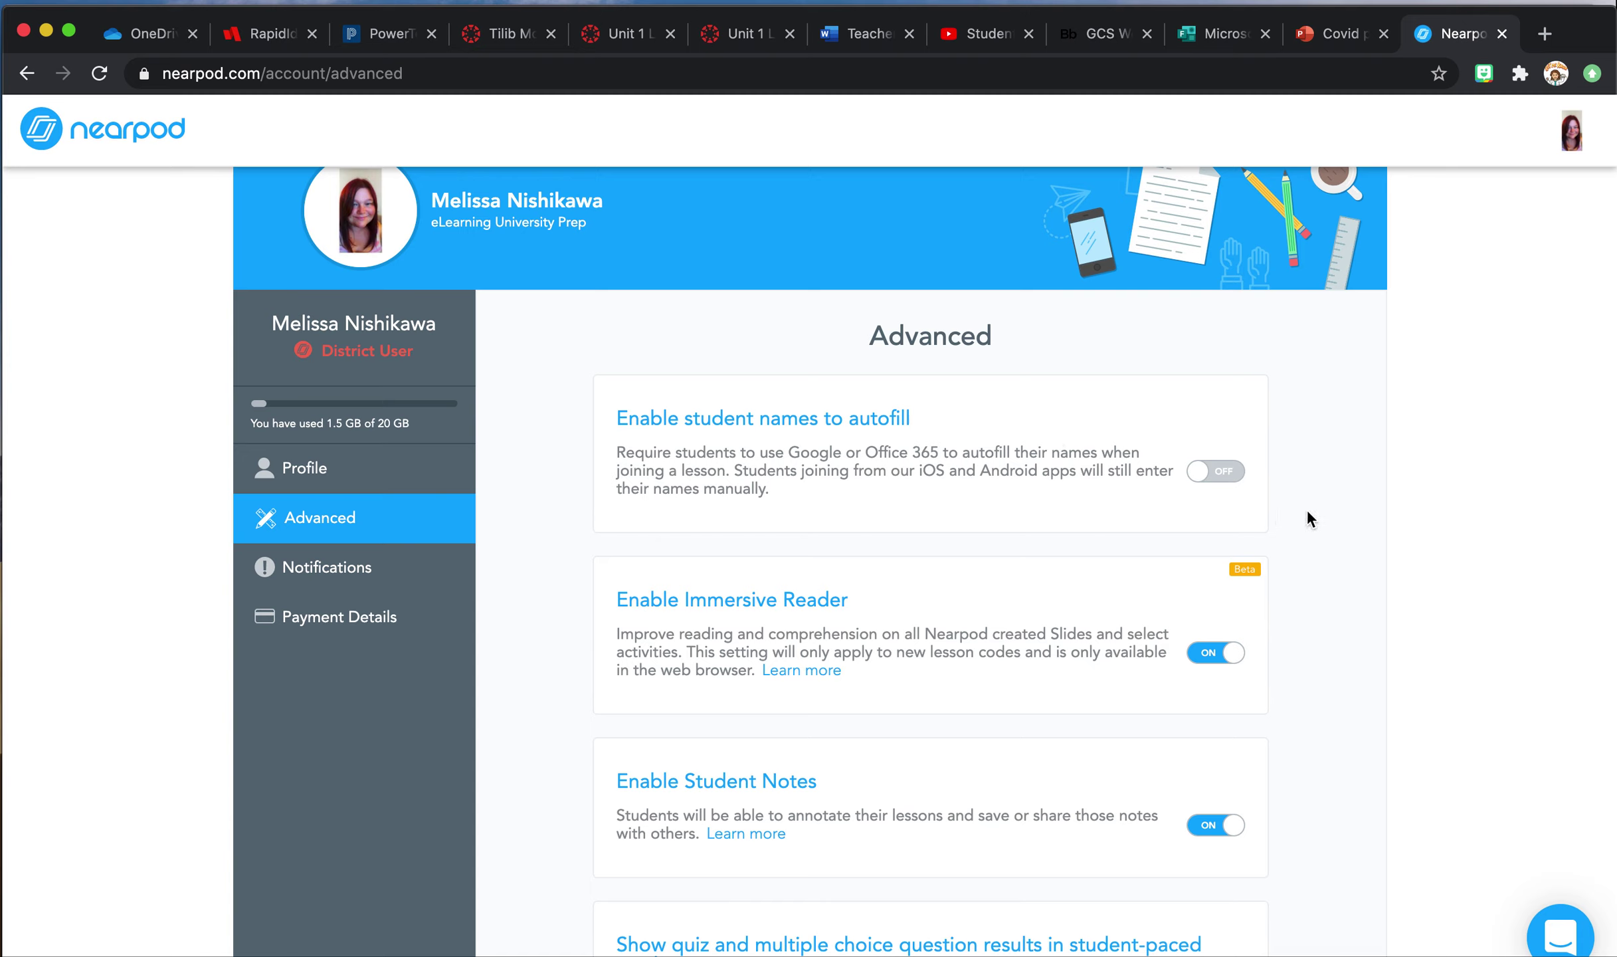
scroll(1330, 664, down, 10)
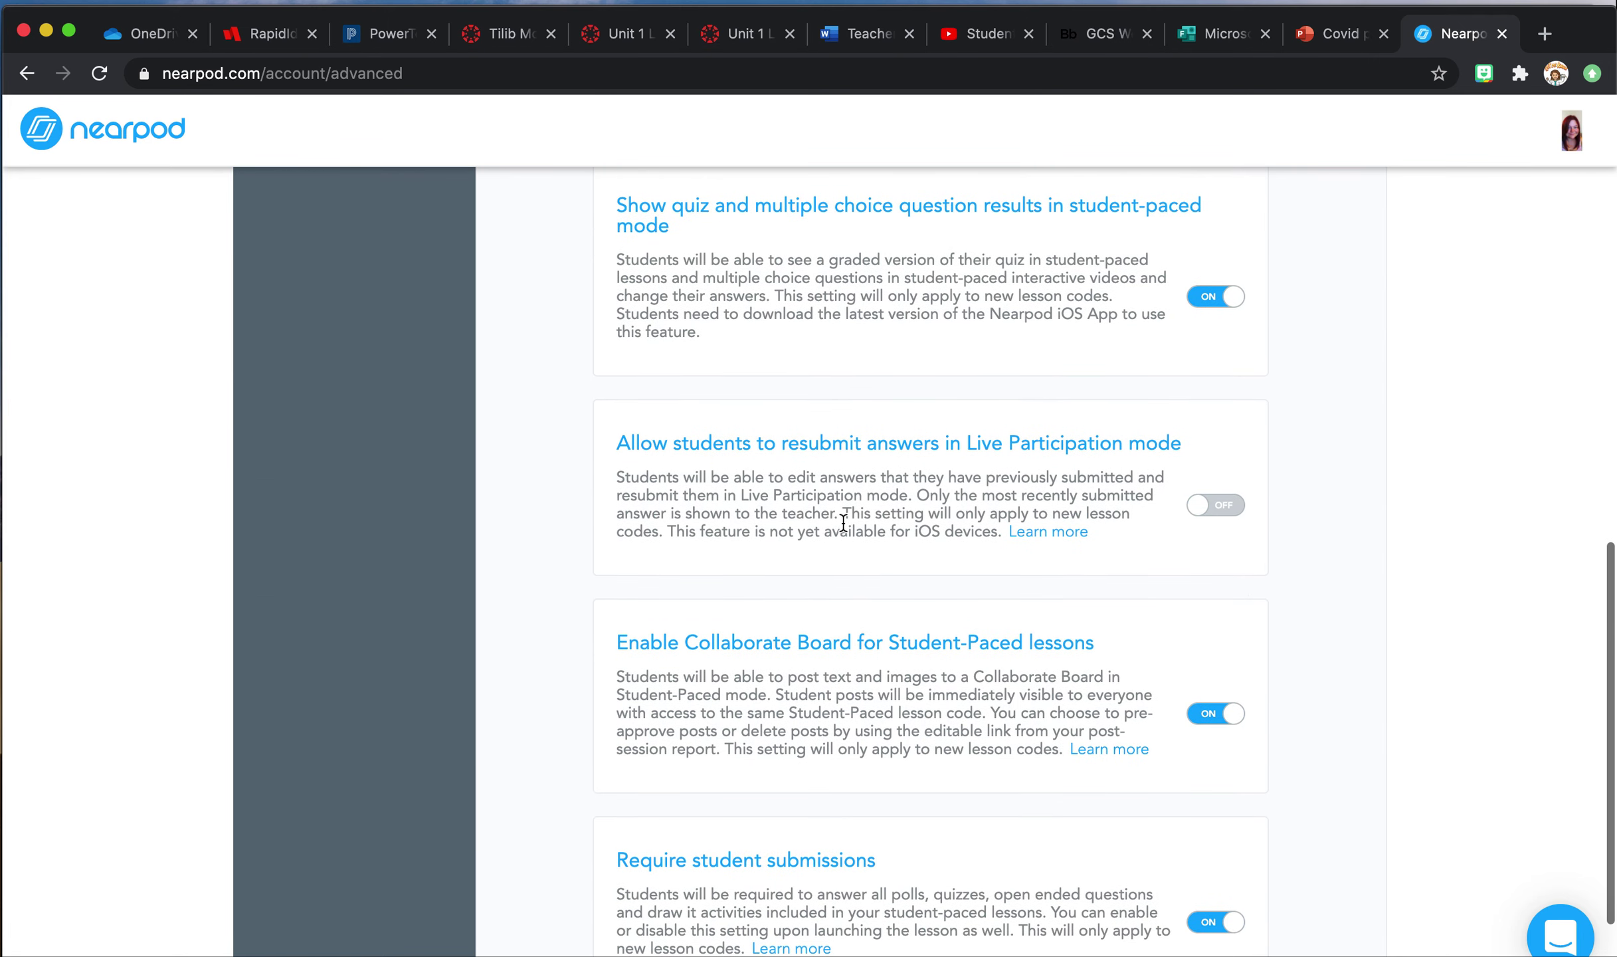
click(1214, 493)
Highlight the autofill setting's title, return to My Library, and close the extra tab.
scroll(1228, 661, down, 2)
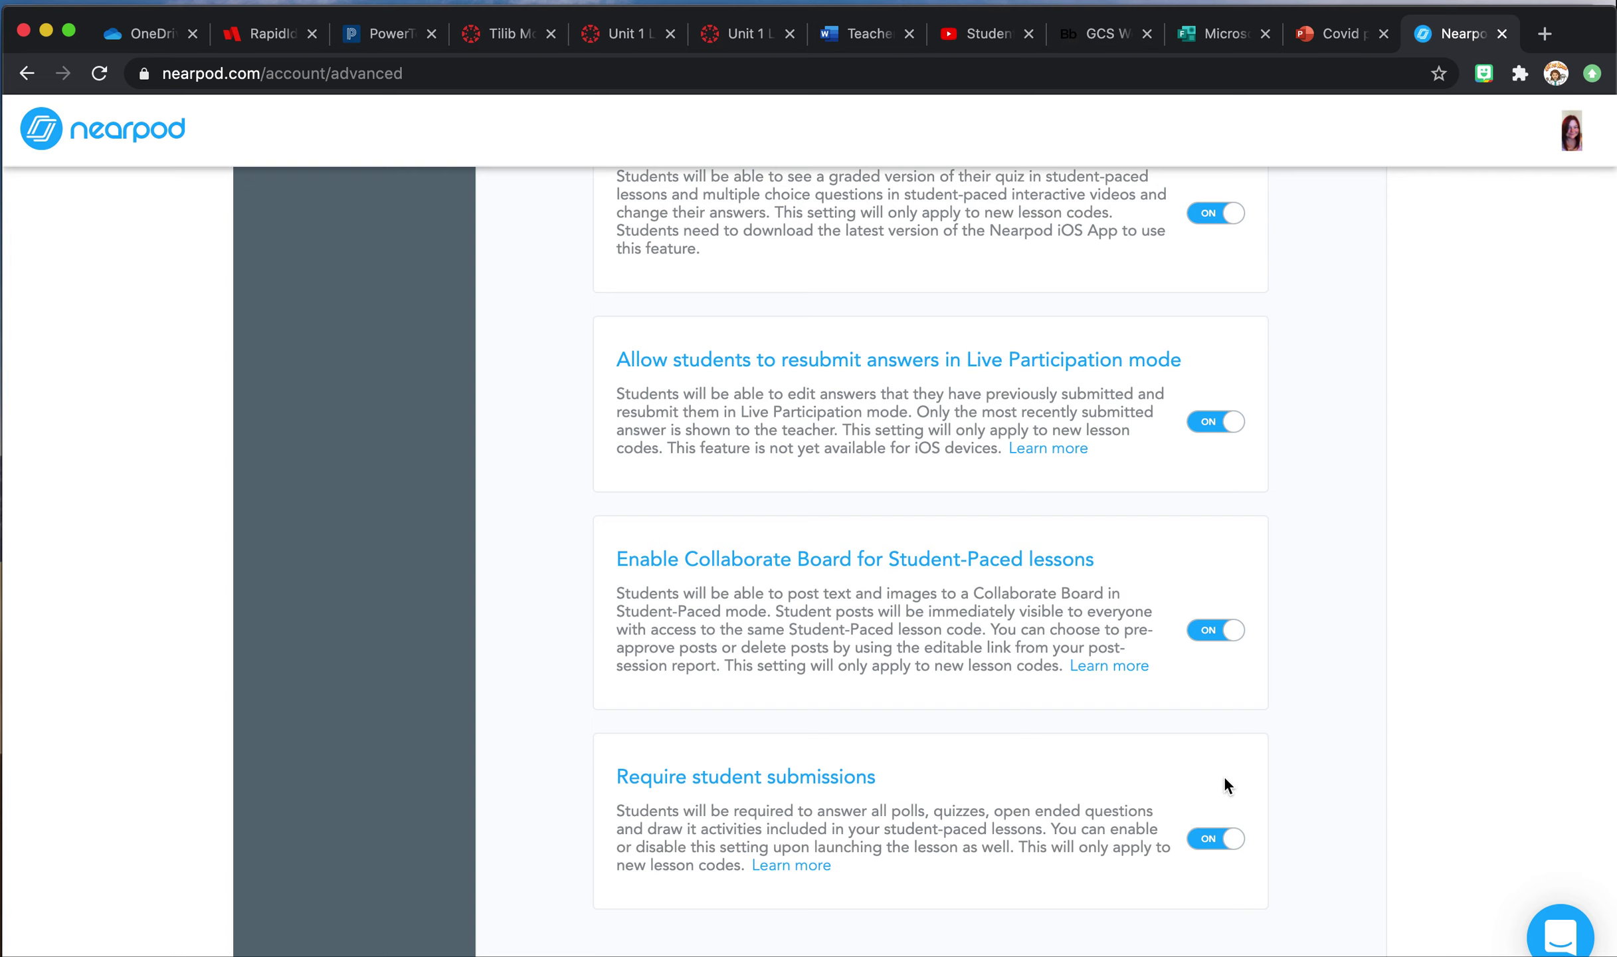
scroll(1268, 605, up, 10)
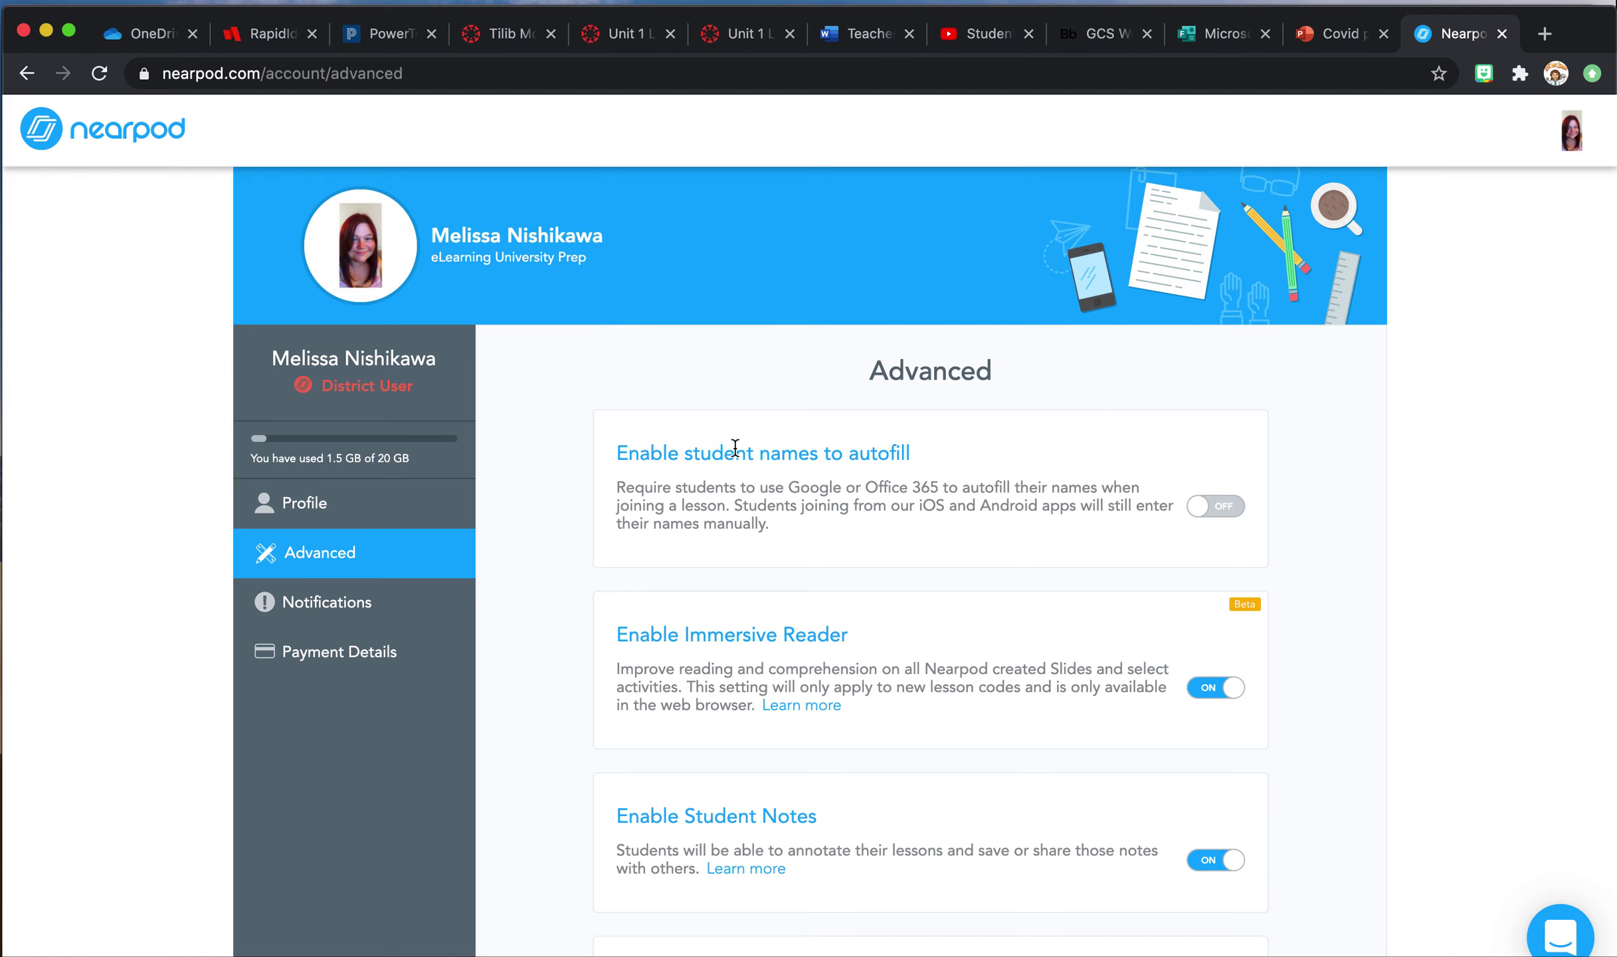
drag(615, 453, 914, 456)
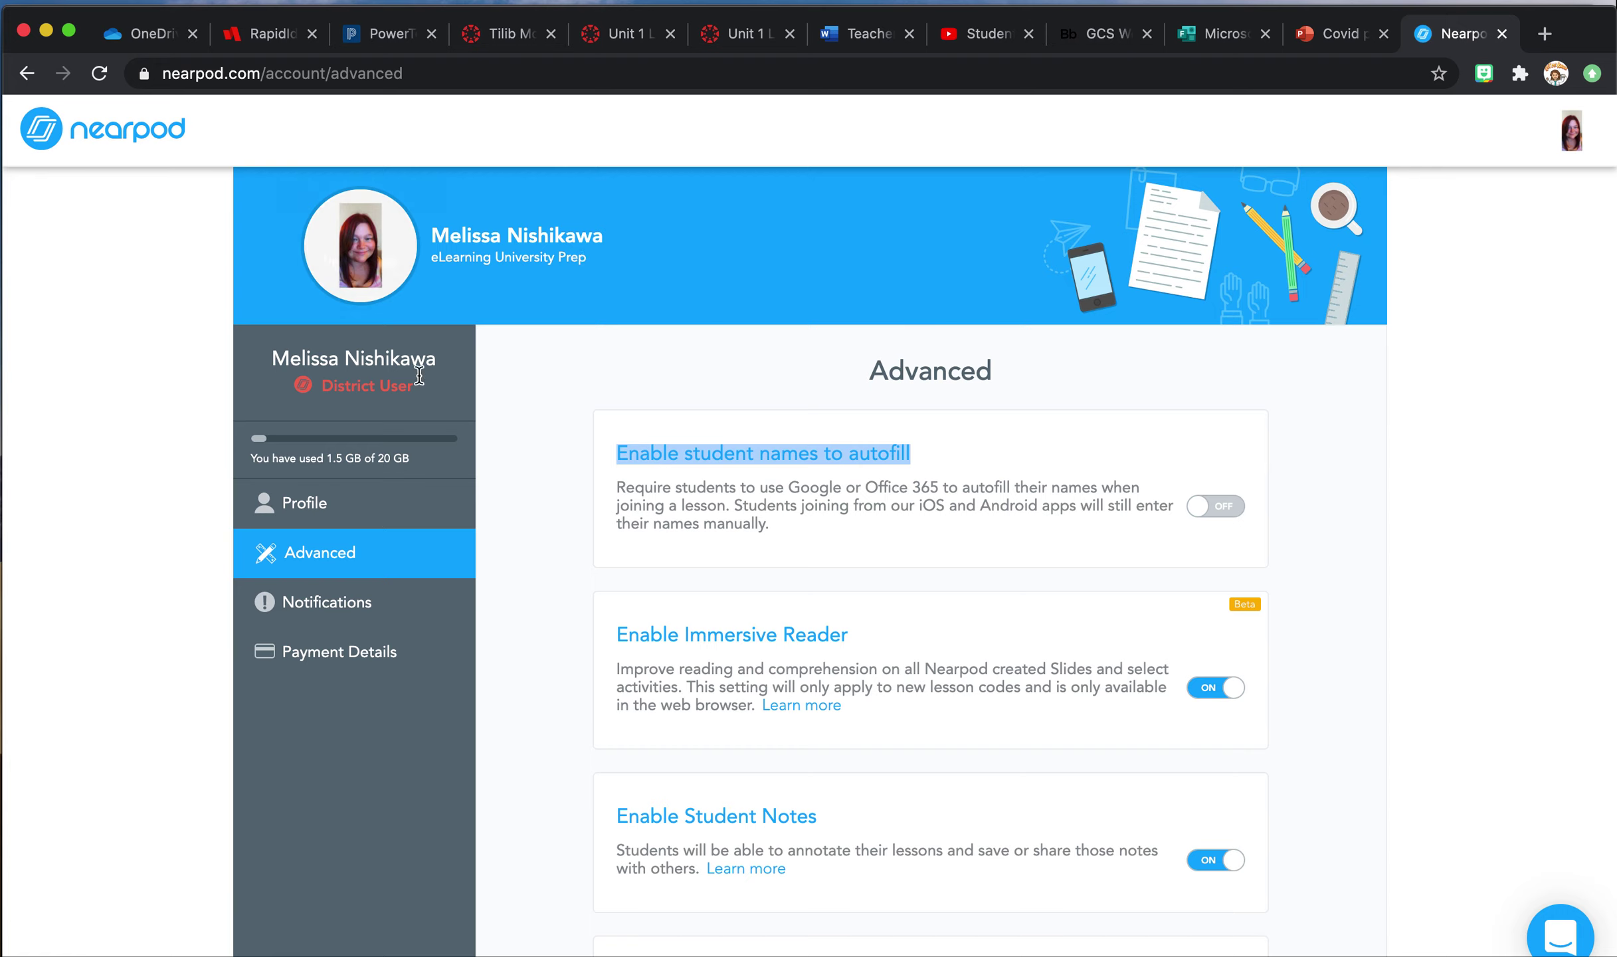
click(66, 132)
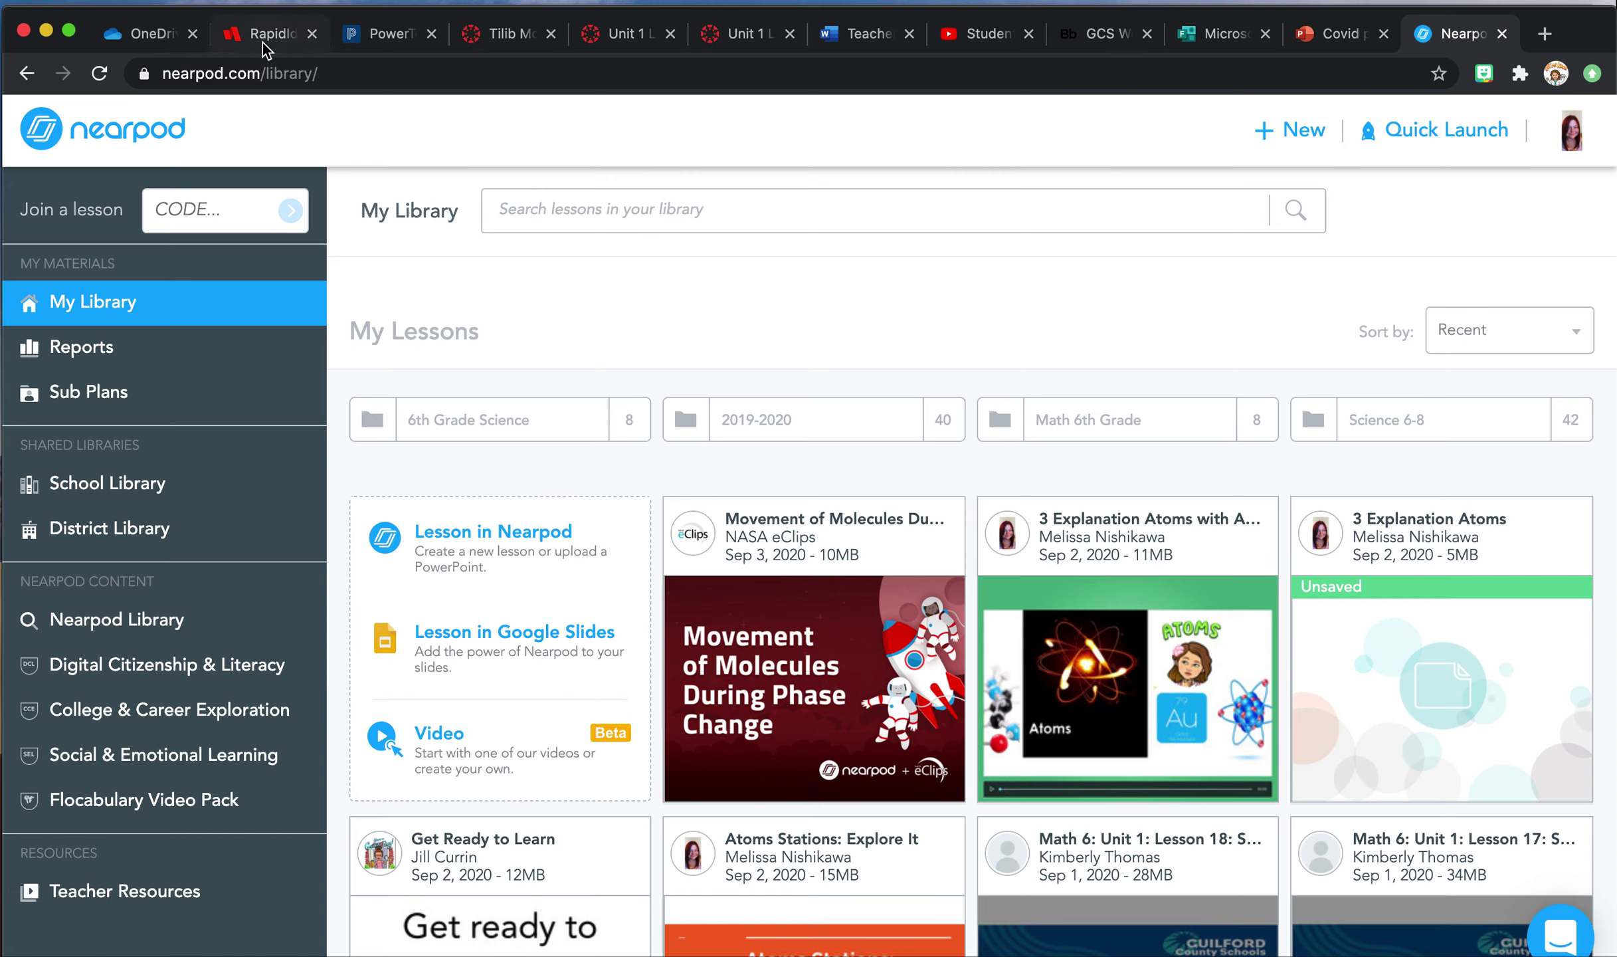
click(551, 34)
Open the Unit 1: Lesson 1&2 assignment via the course Home and Assignments list.
click(516, 37)
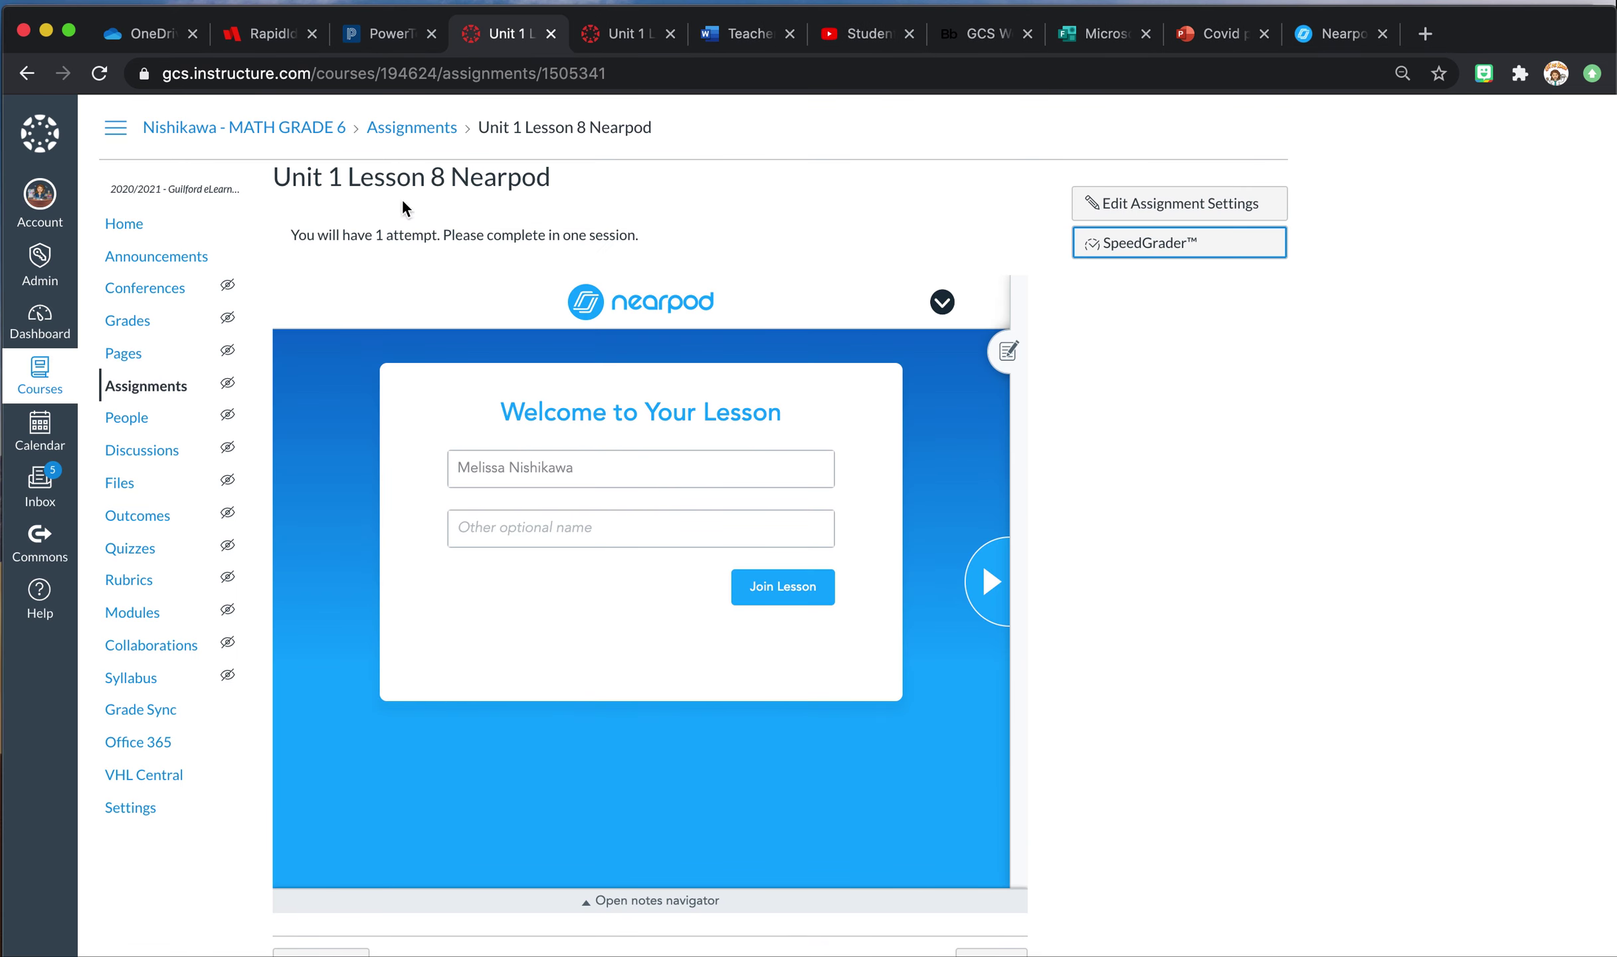
click(121, 223)
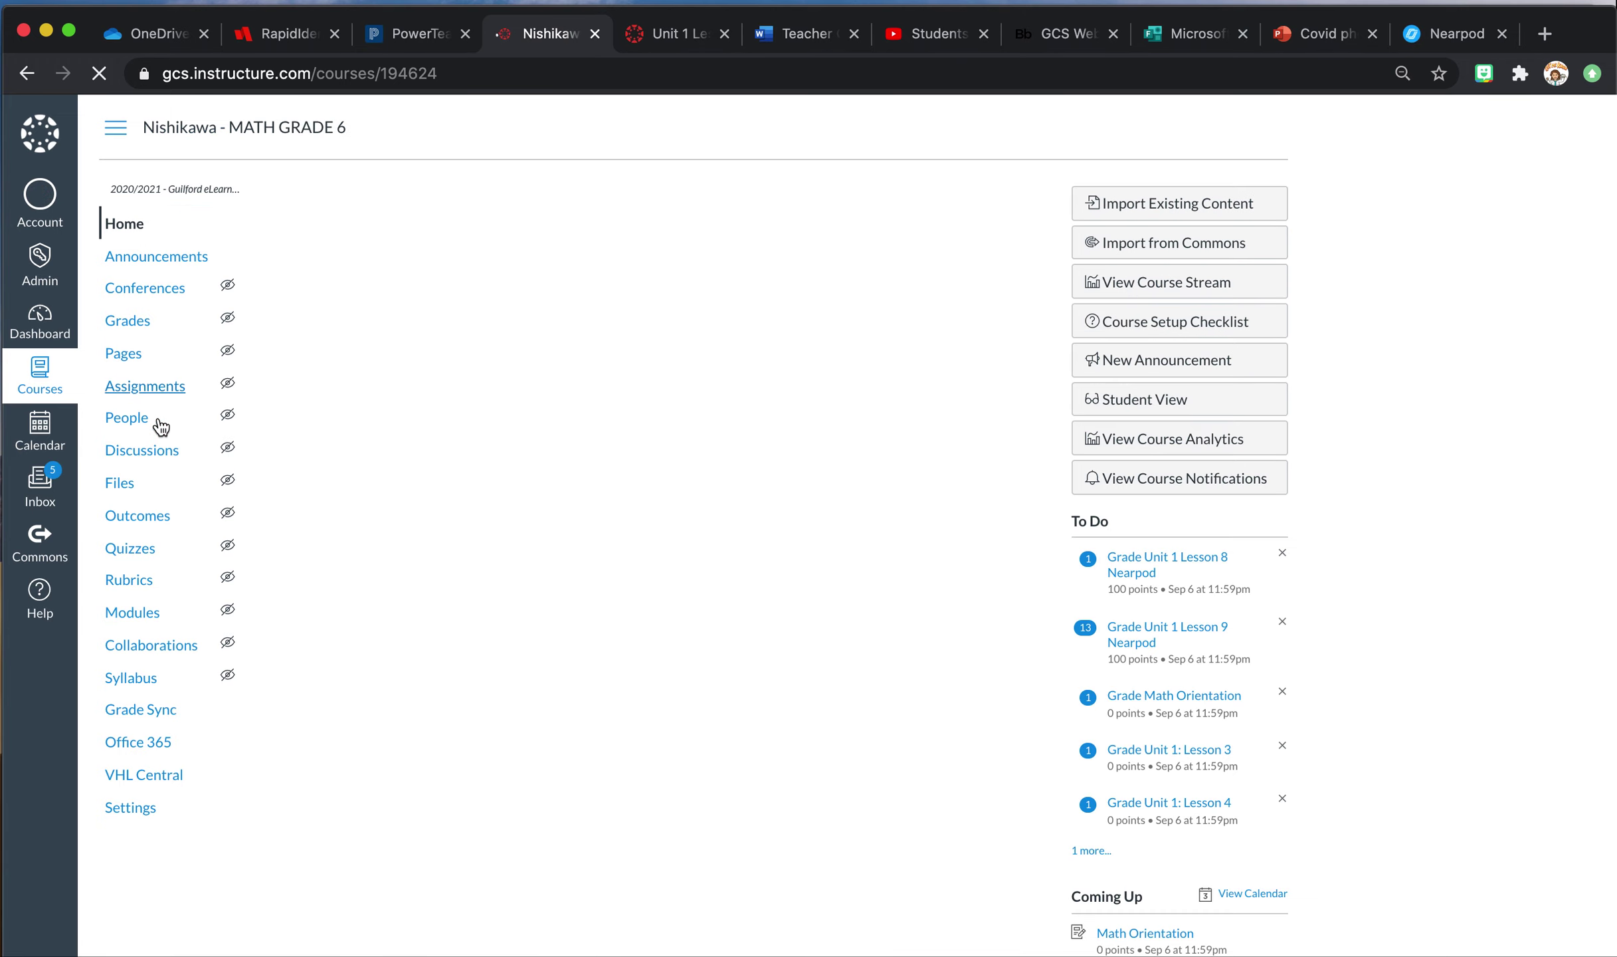
click(158, 392)
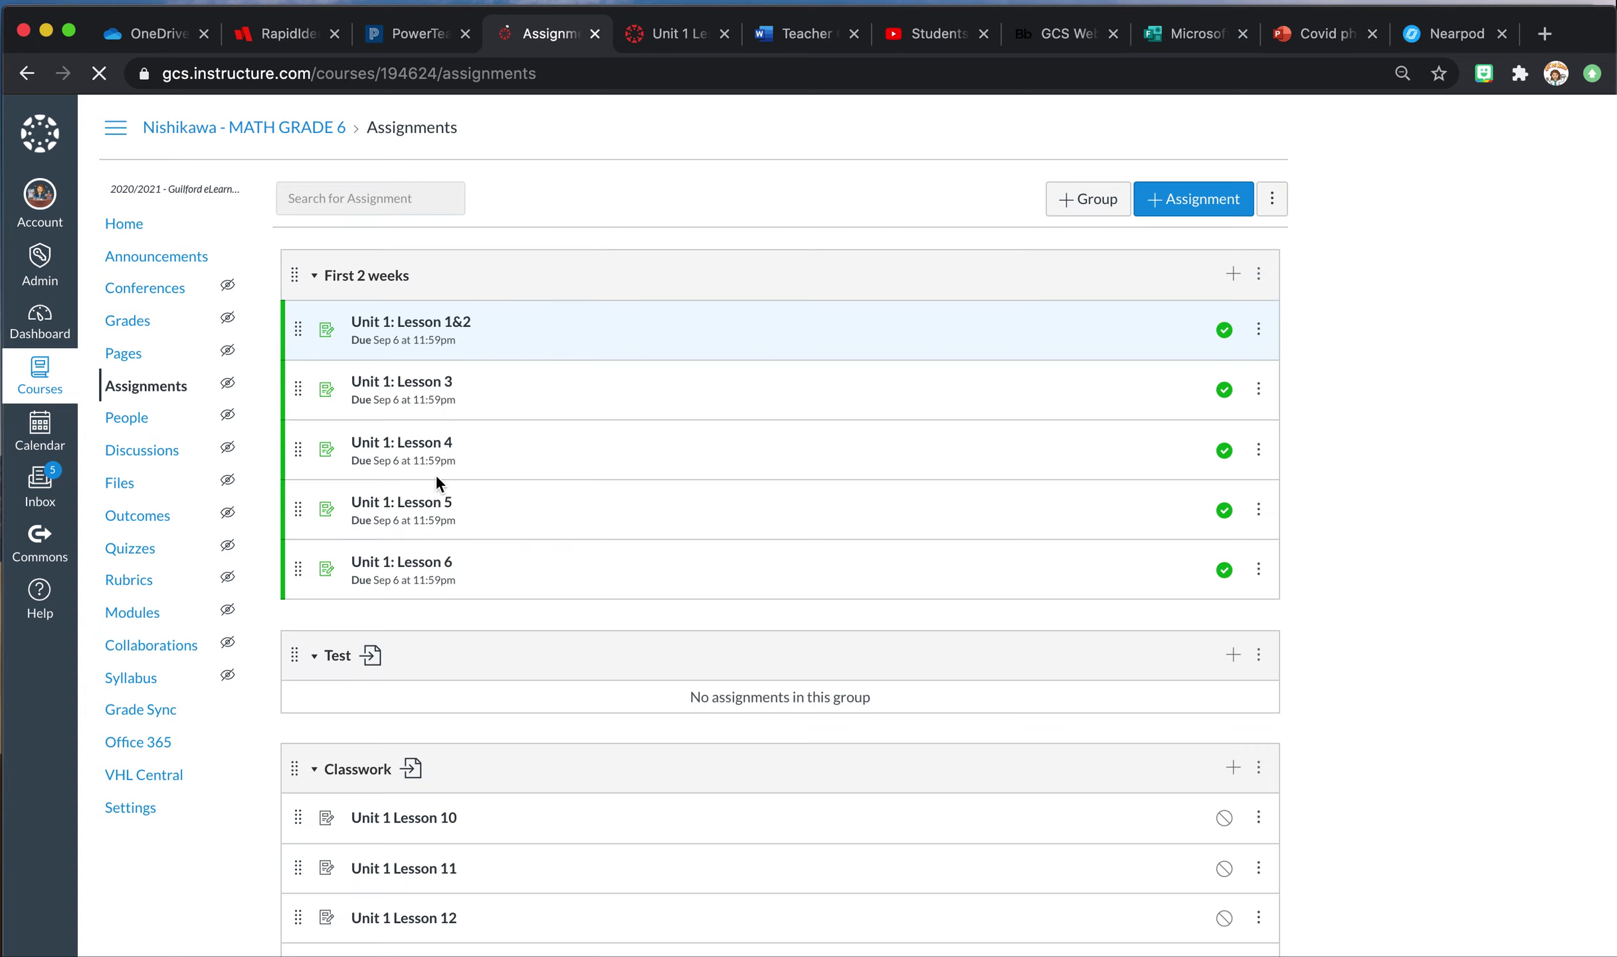
click(412, 325)
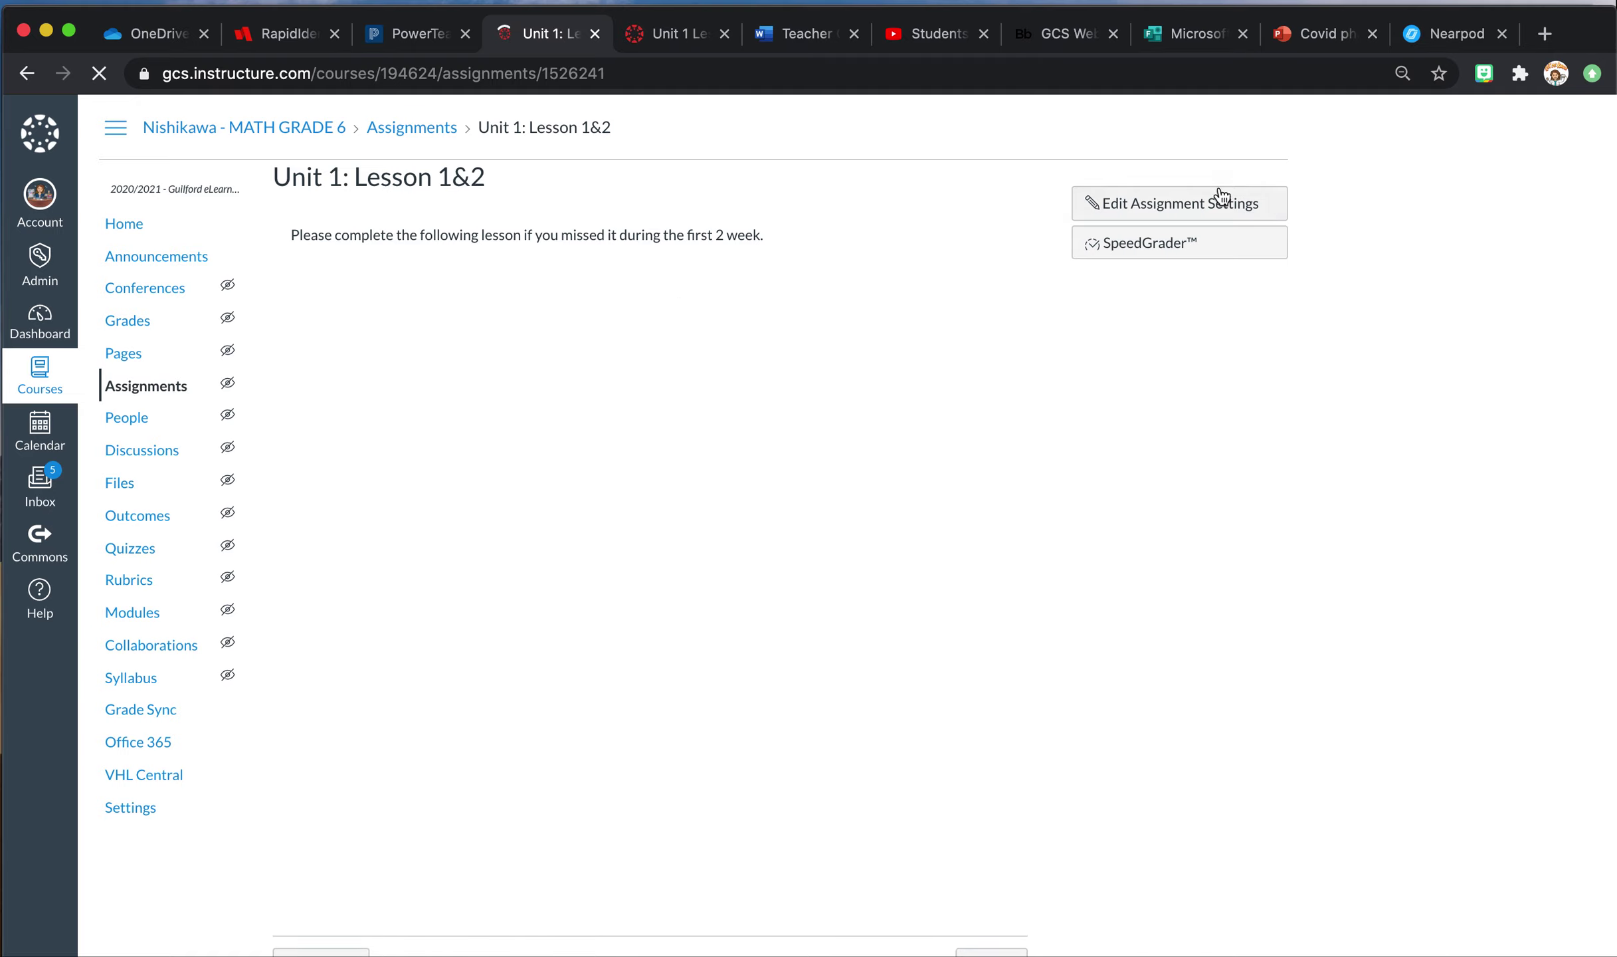
Edit Unit 1: Lesson 1&2's settings and bring up the external tool list with Find.
click(1200, 206)
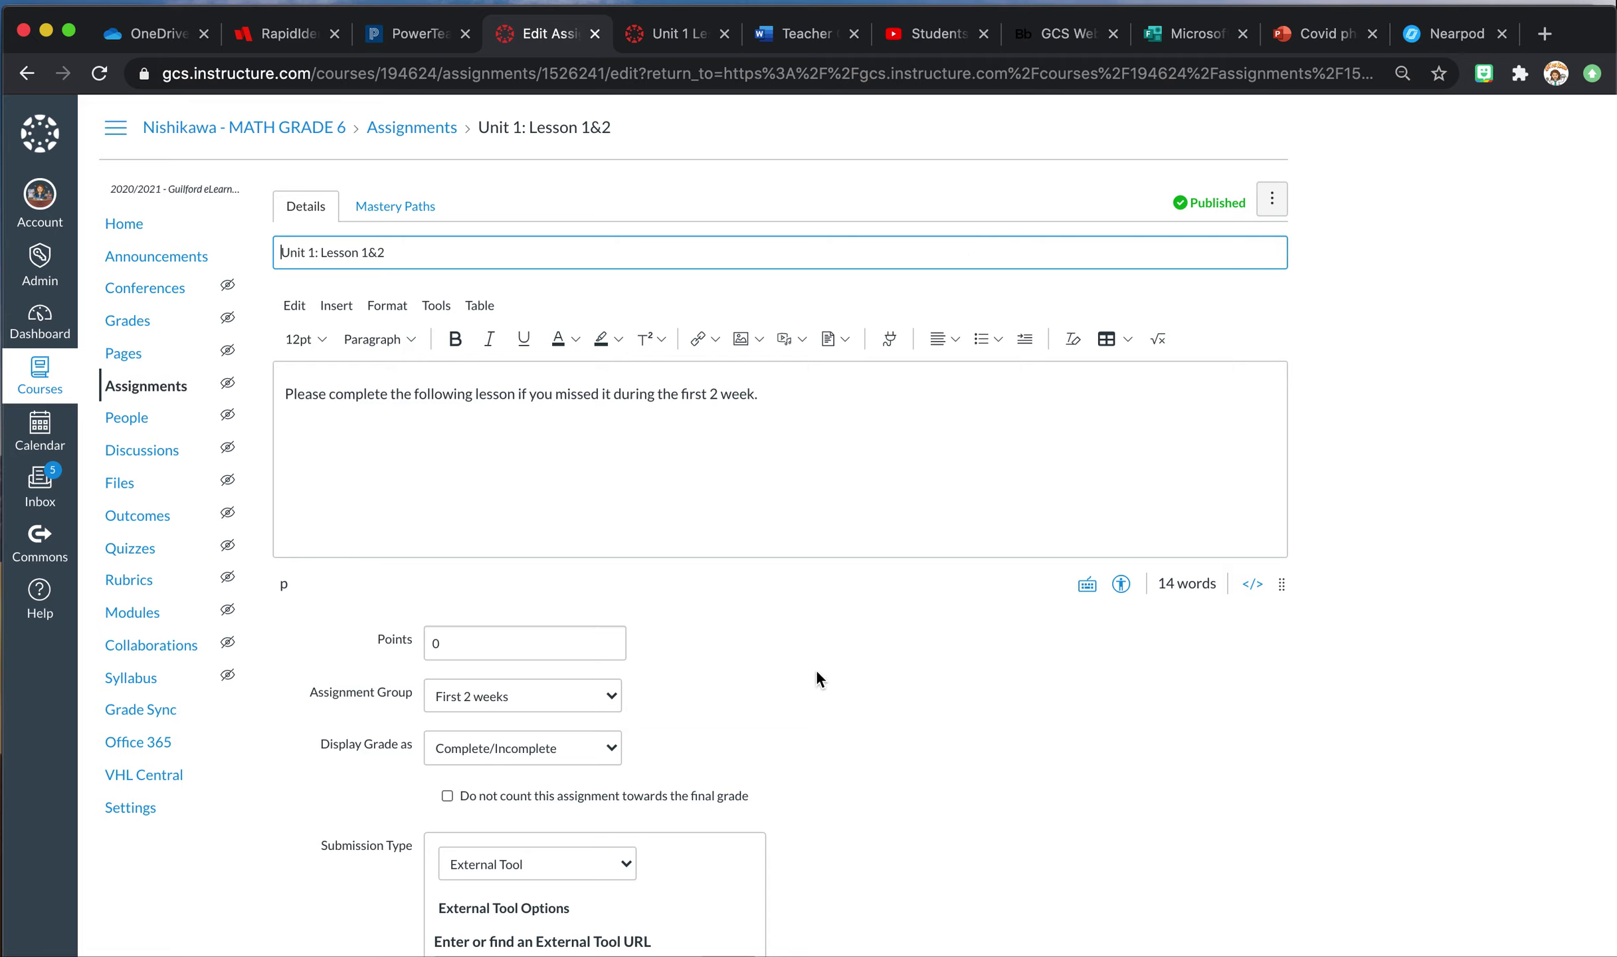
scroll(816, 670, down, 5)
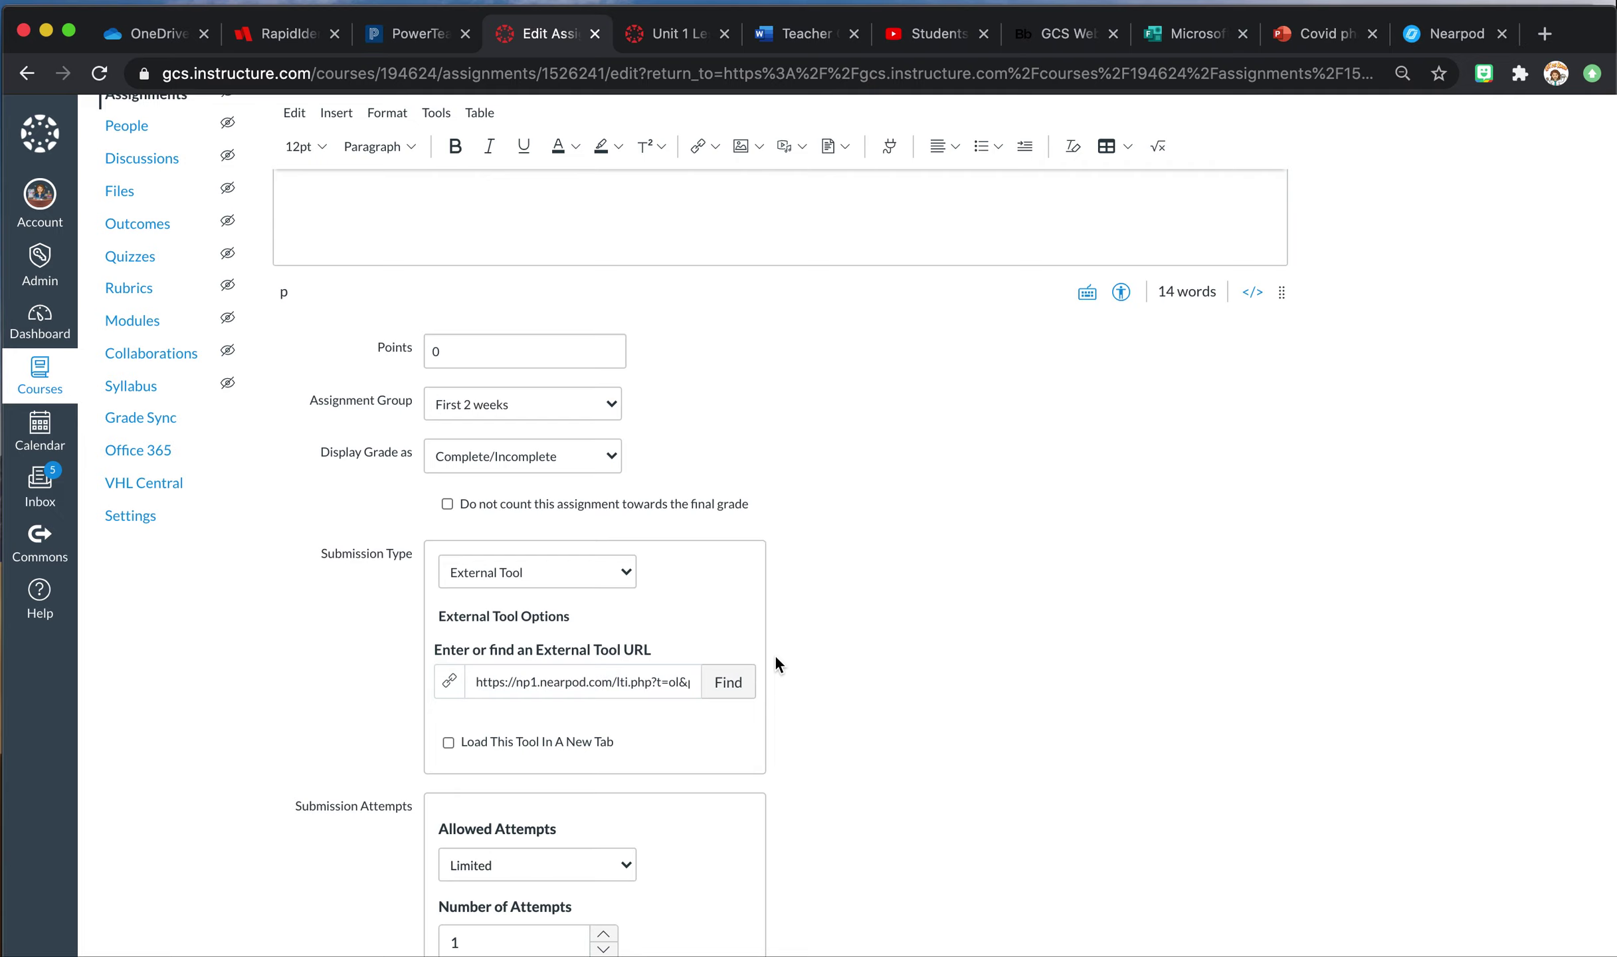
click(727, 684)
Choose Nearpod, open the Math 6th Grade folder, and add the lesson as Student-Paced.
scroll(777, 577, down, 10)
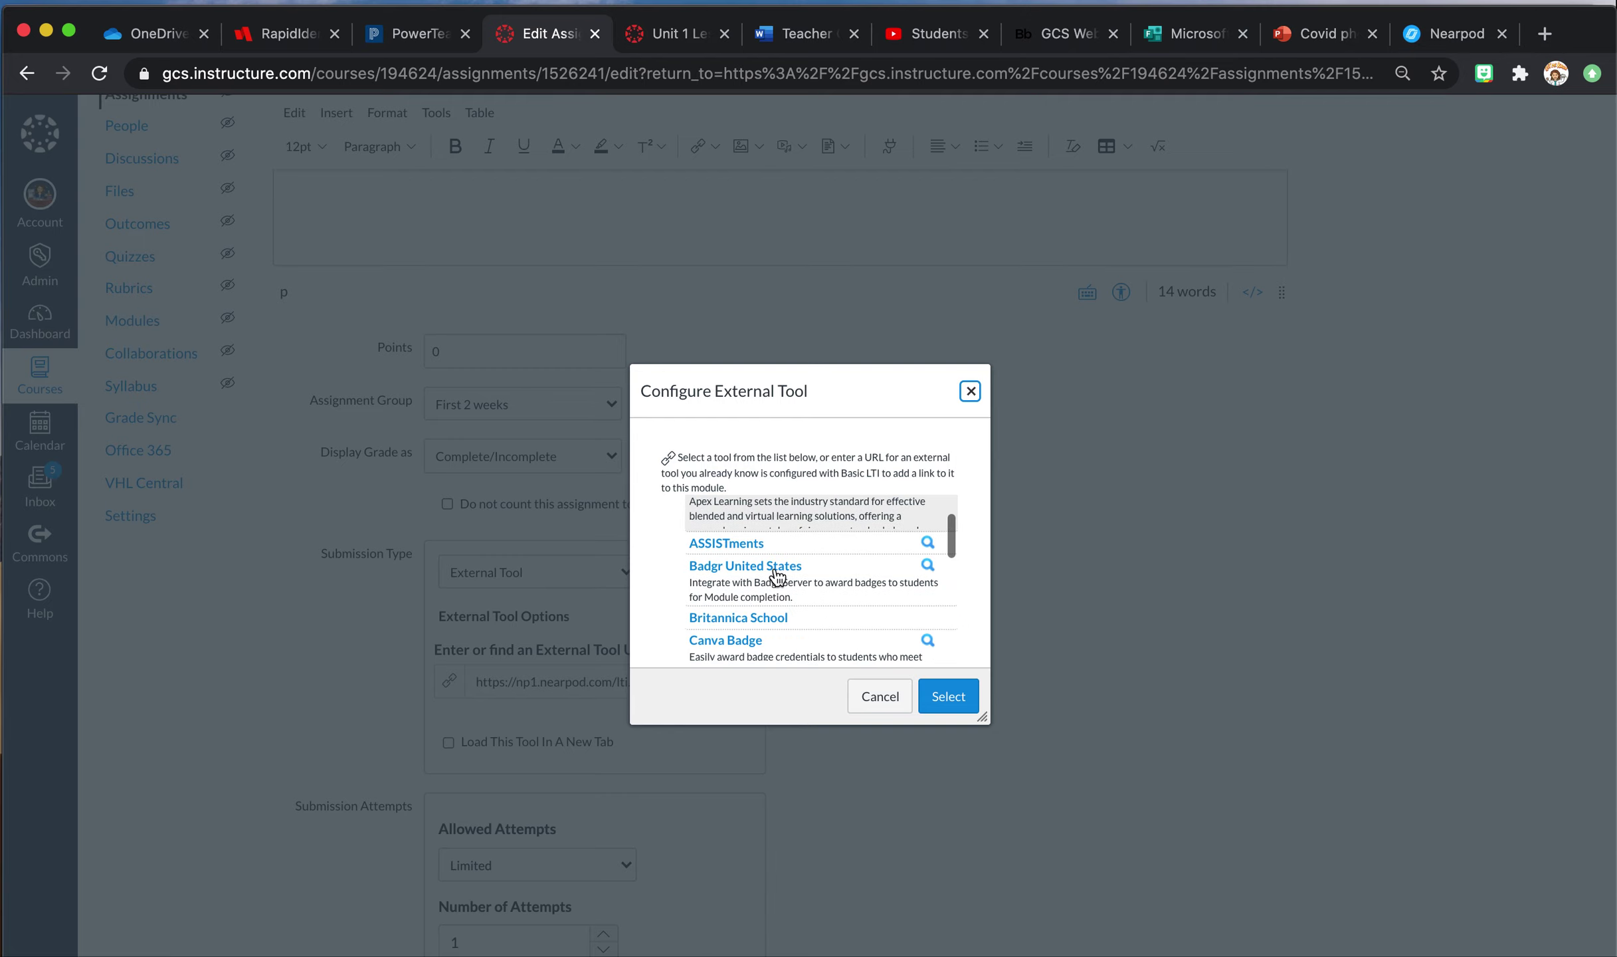
scroll(777, 576, down, 5)
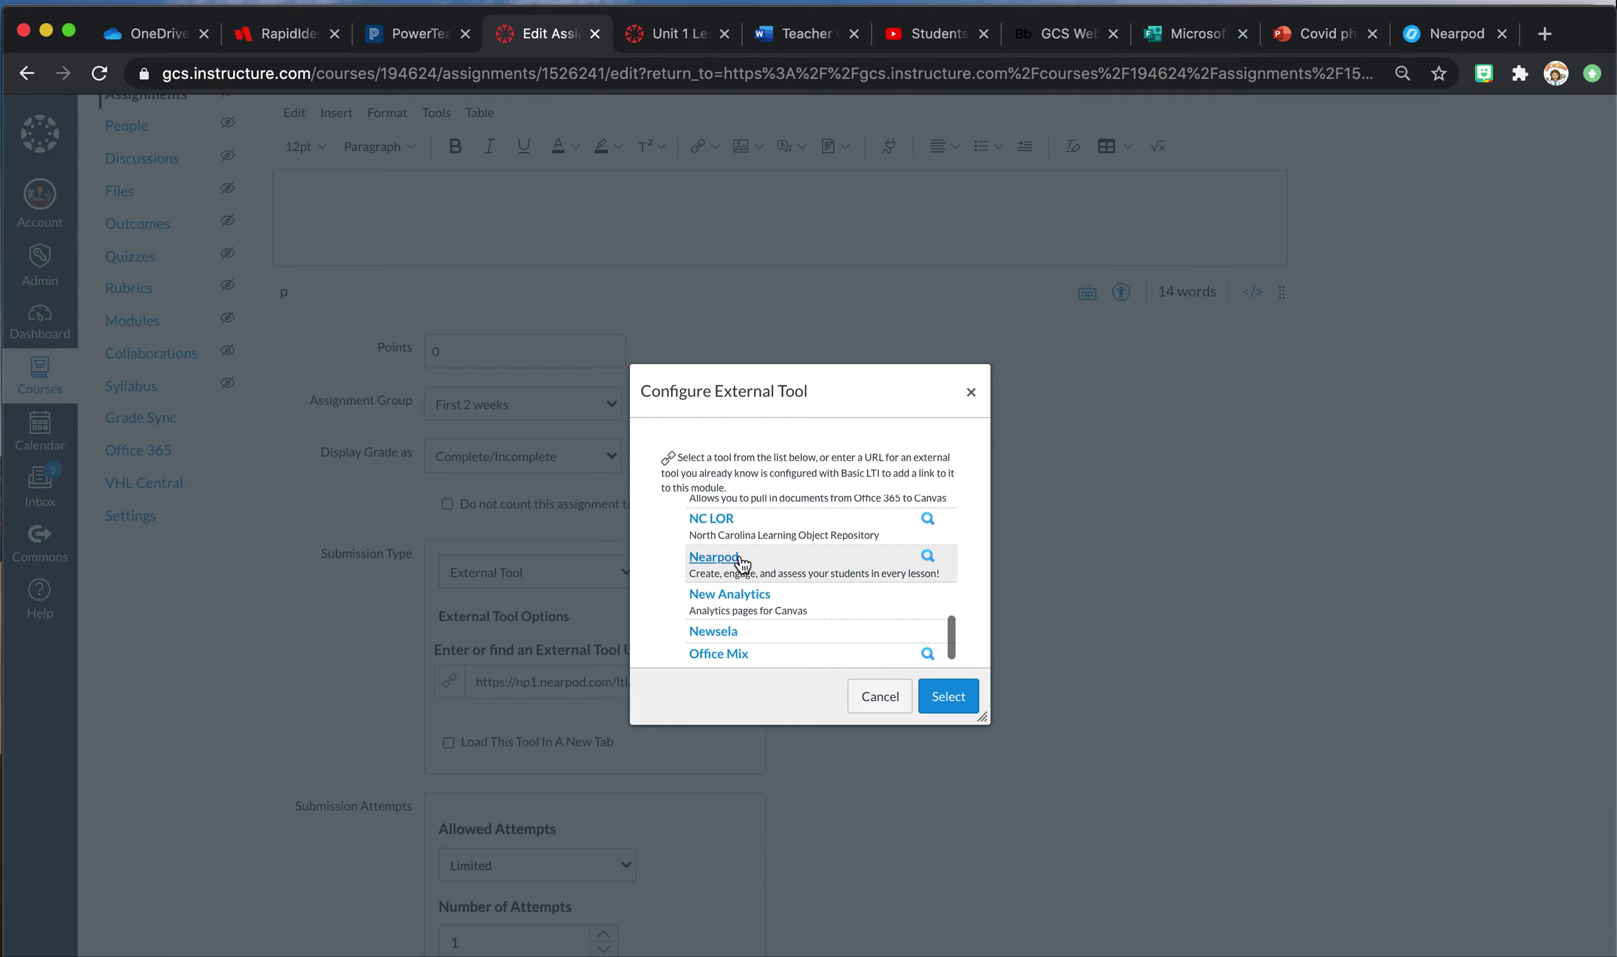
click(738, 562)
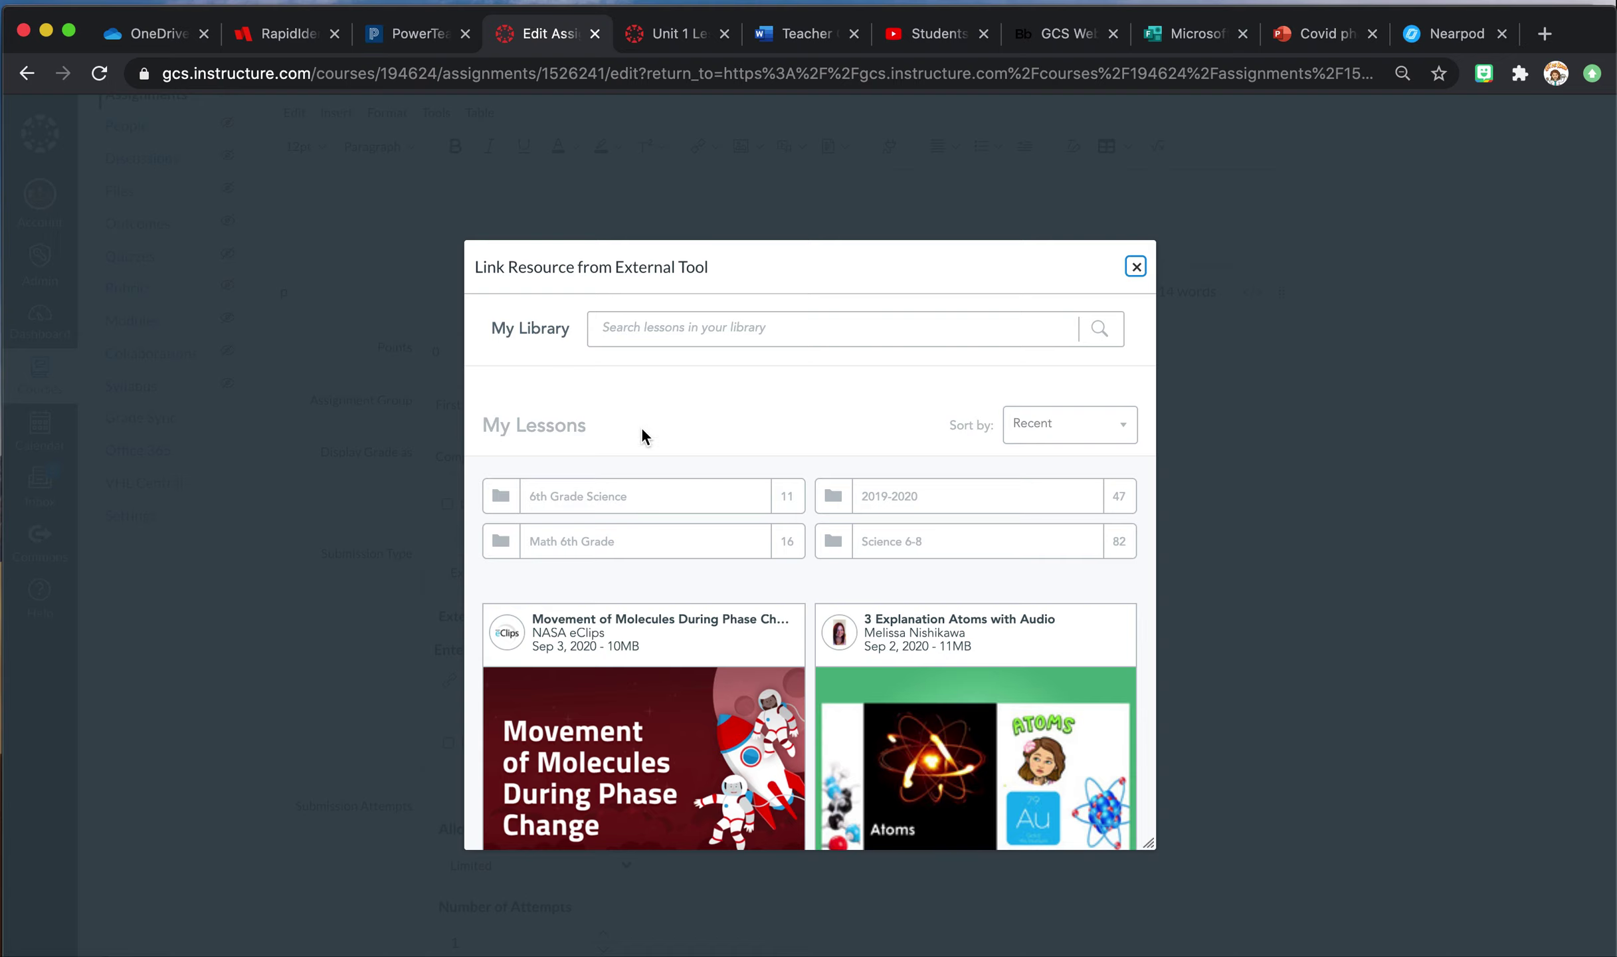
click(569, 552)
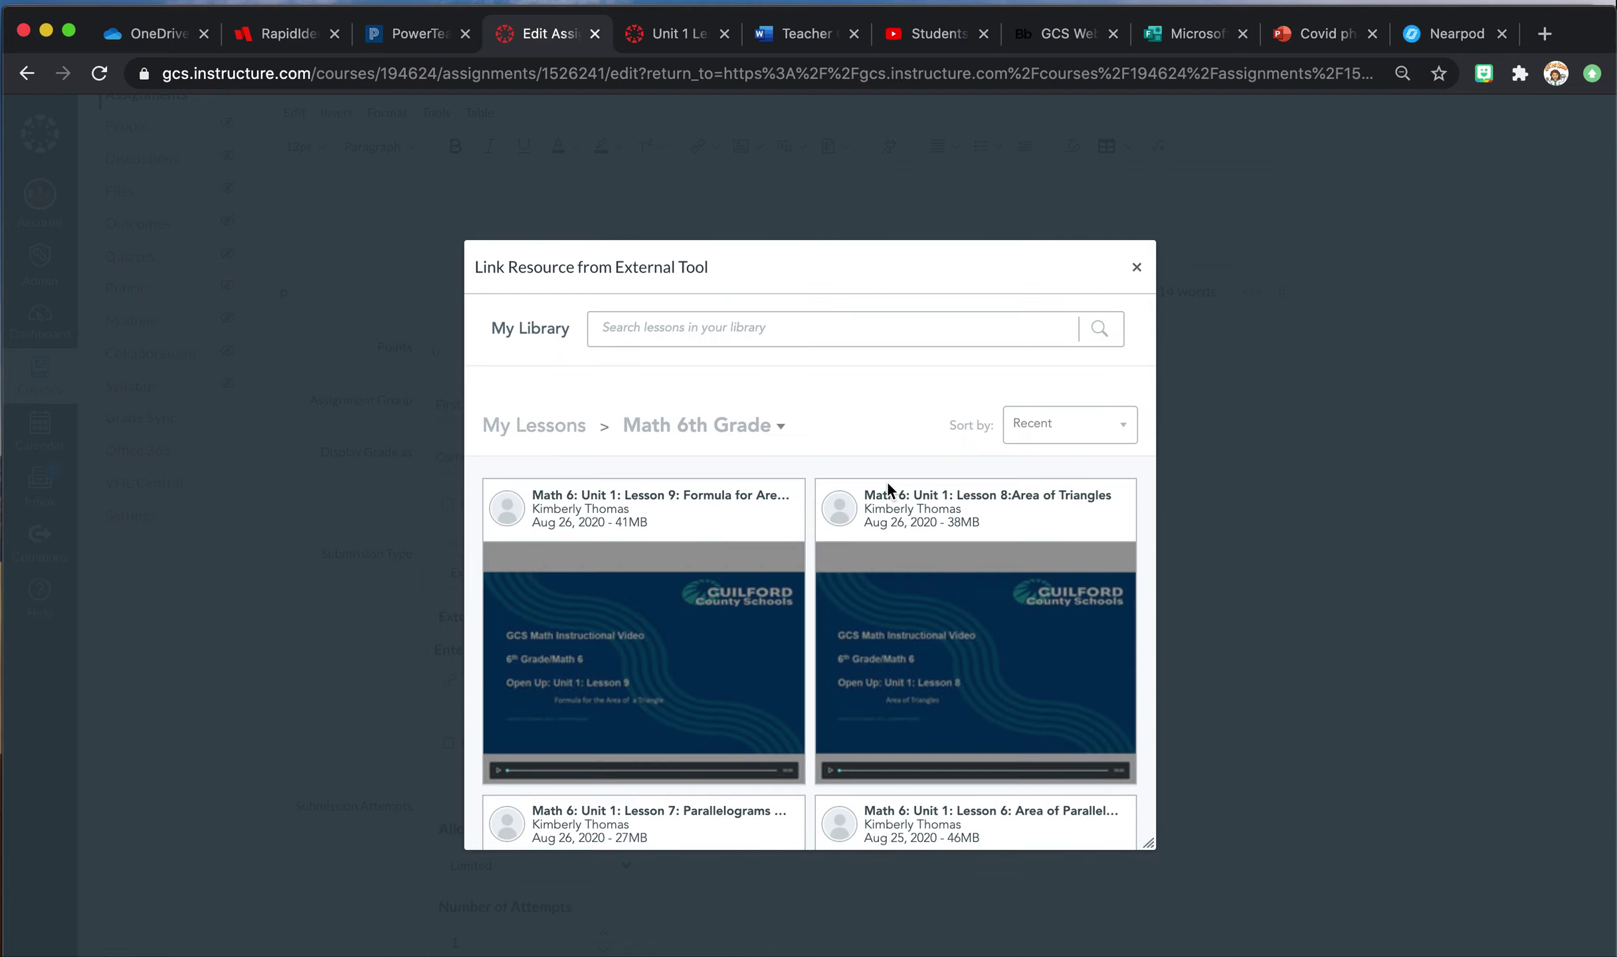
scroll(895, 431, down, 9)
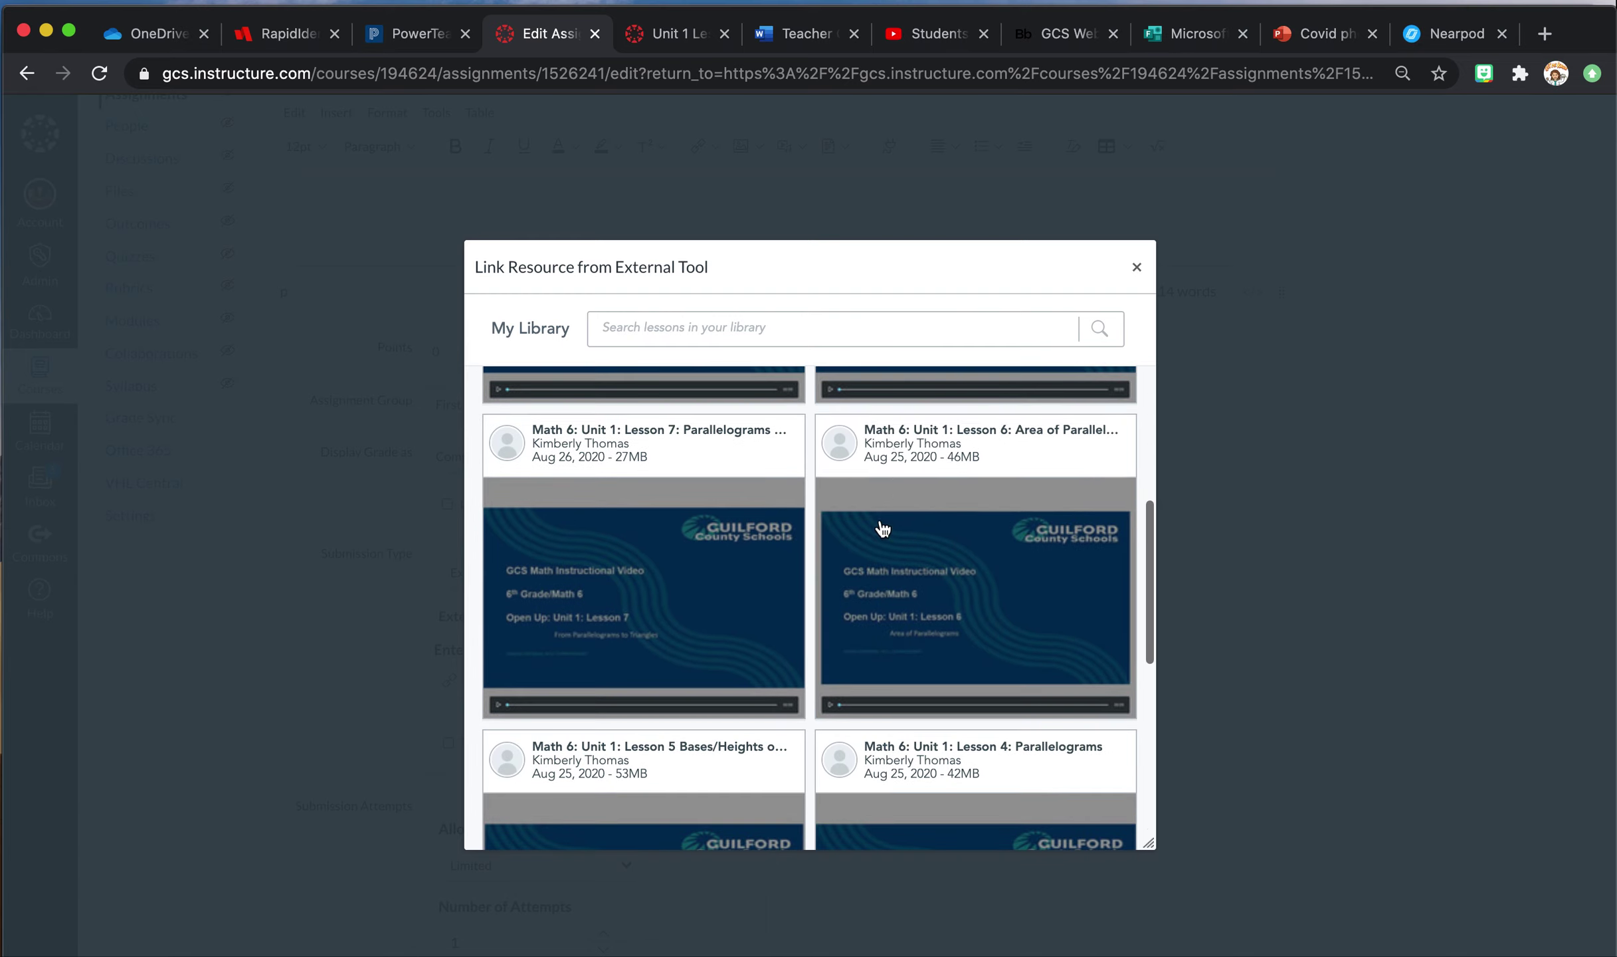
scroll(881, 535, down, 5)
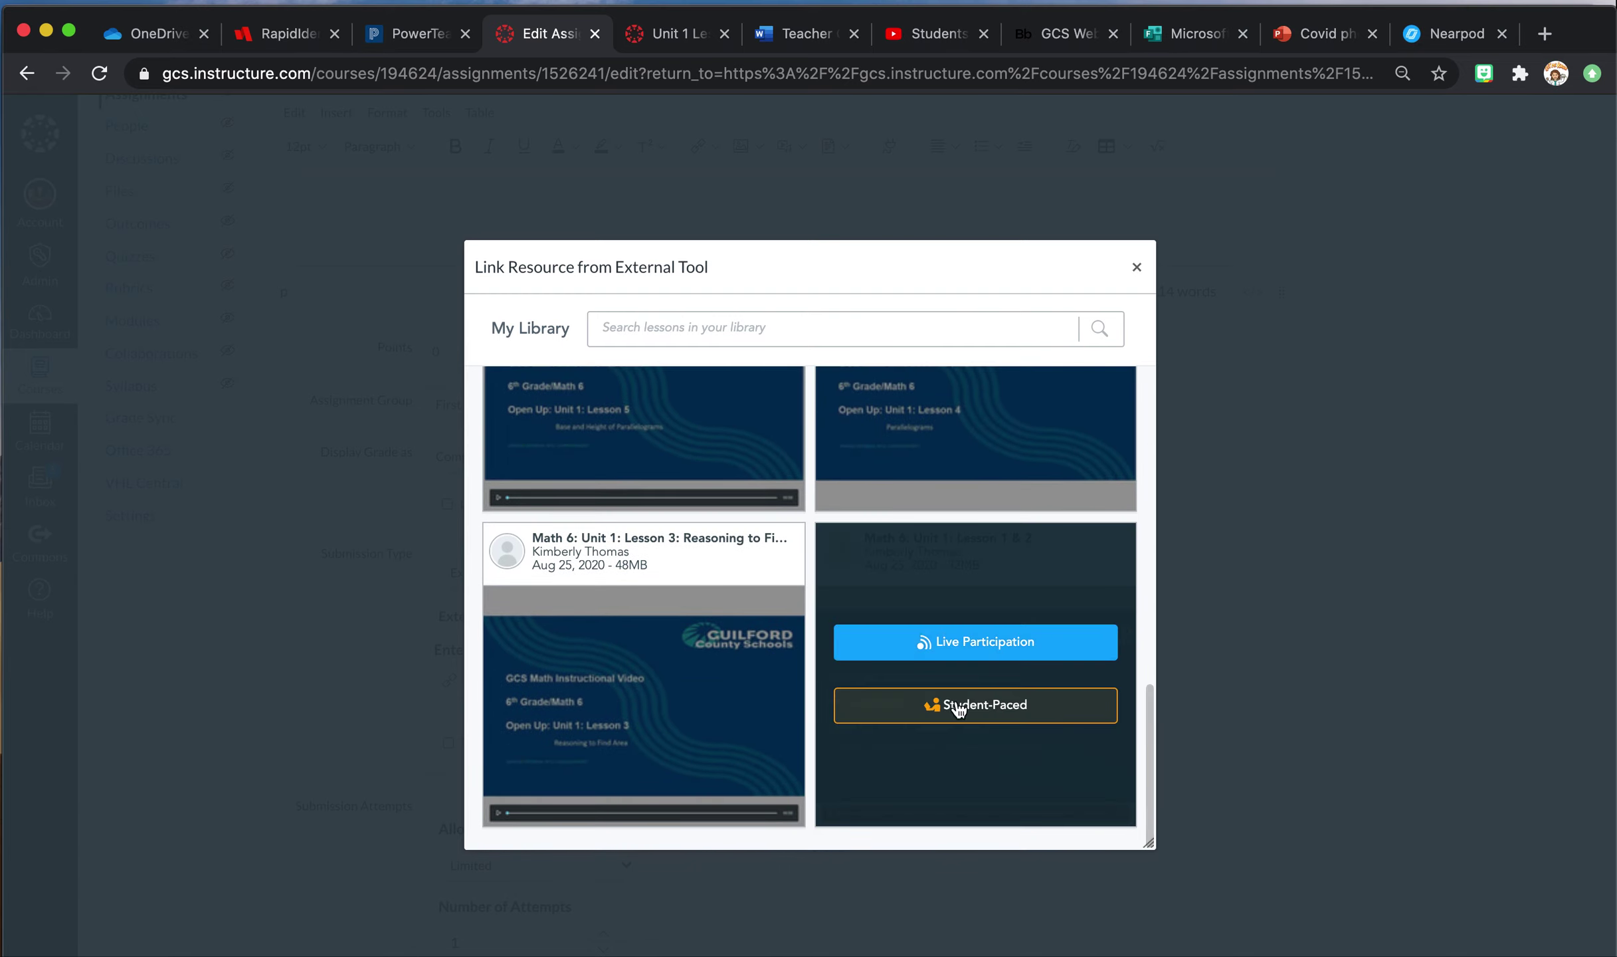
click(972, 706)
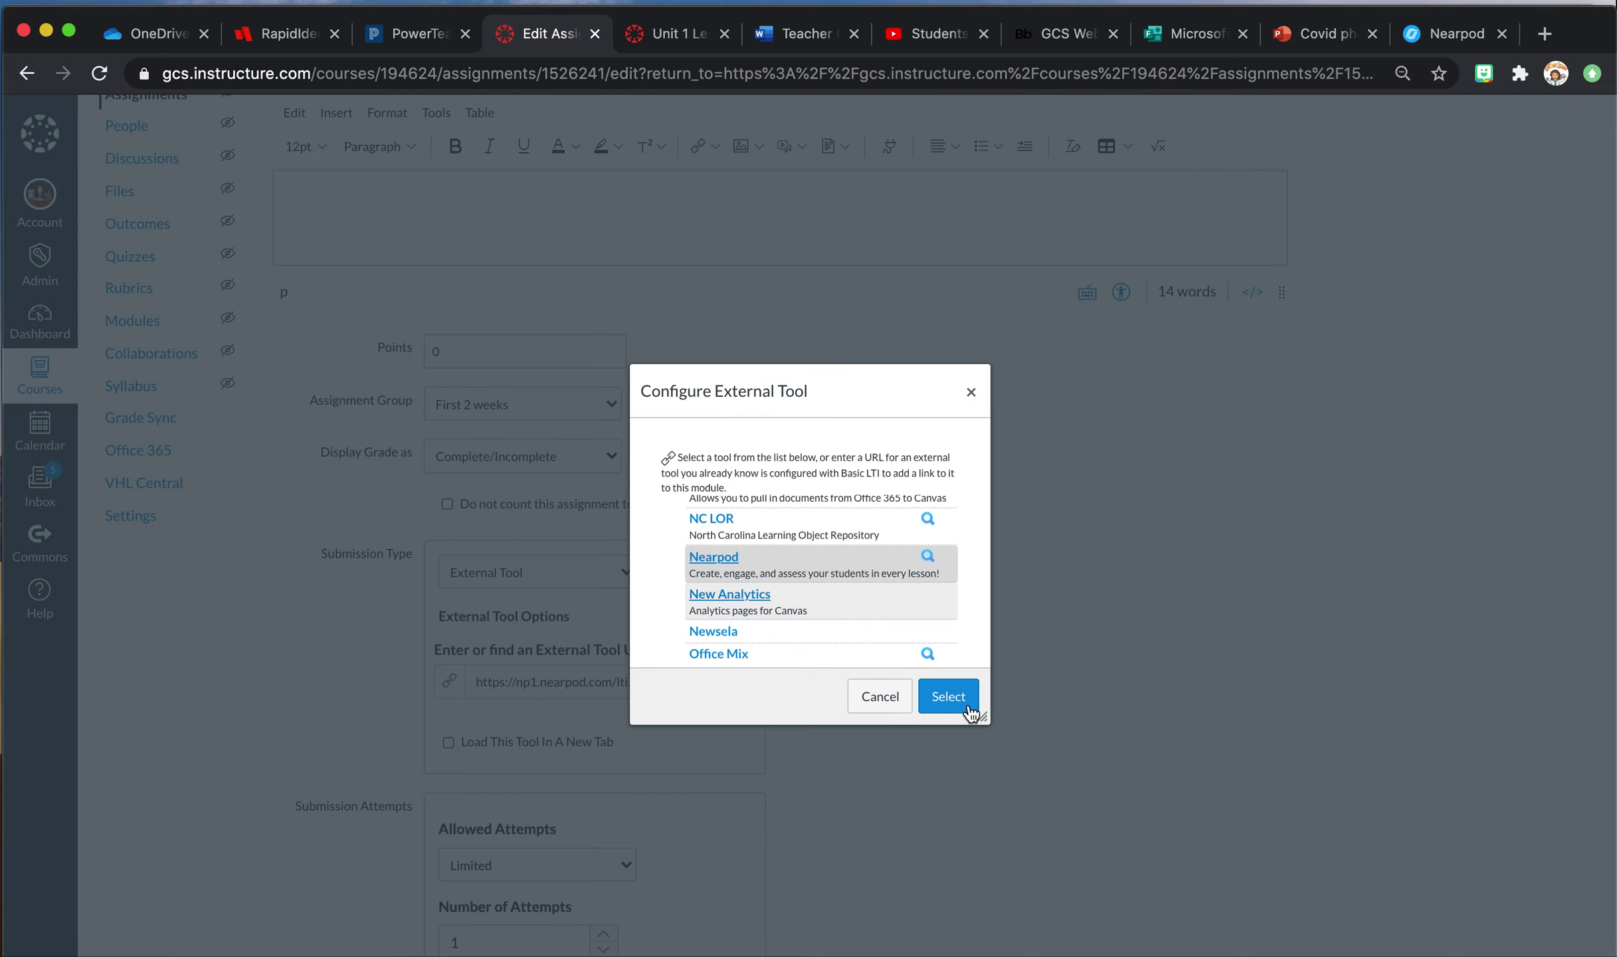
click(968, 708)
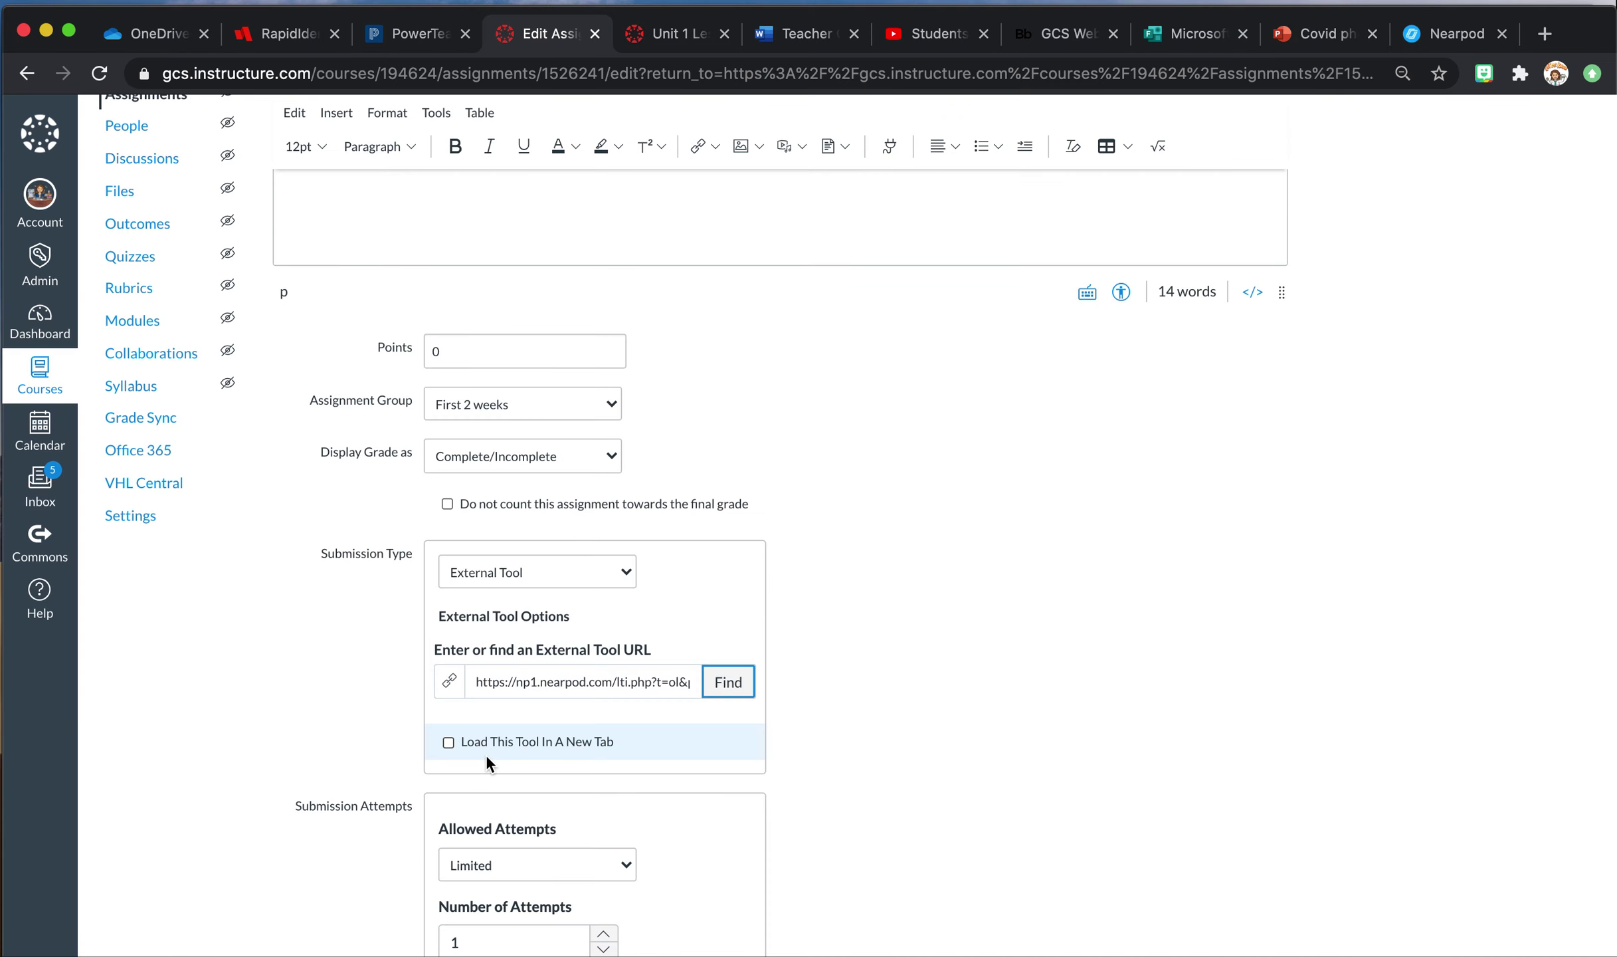
Set the Nearpod tool to load in a new tab and save the assignment.
click(448, 742)
scroll(801, 732, down, 8)
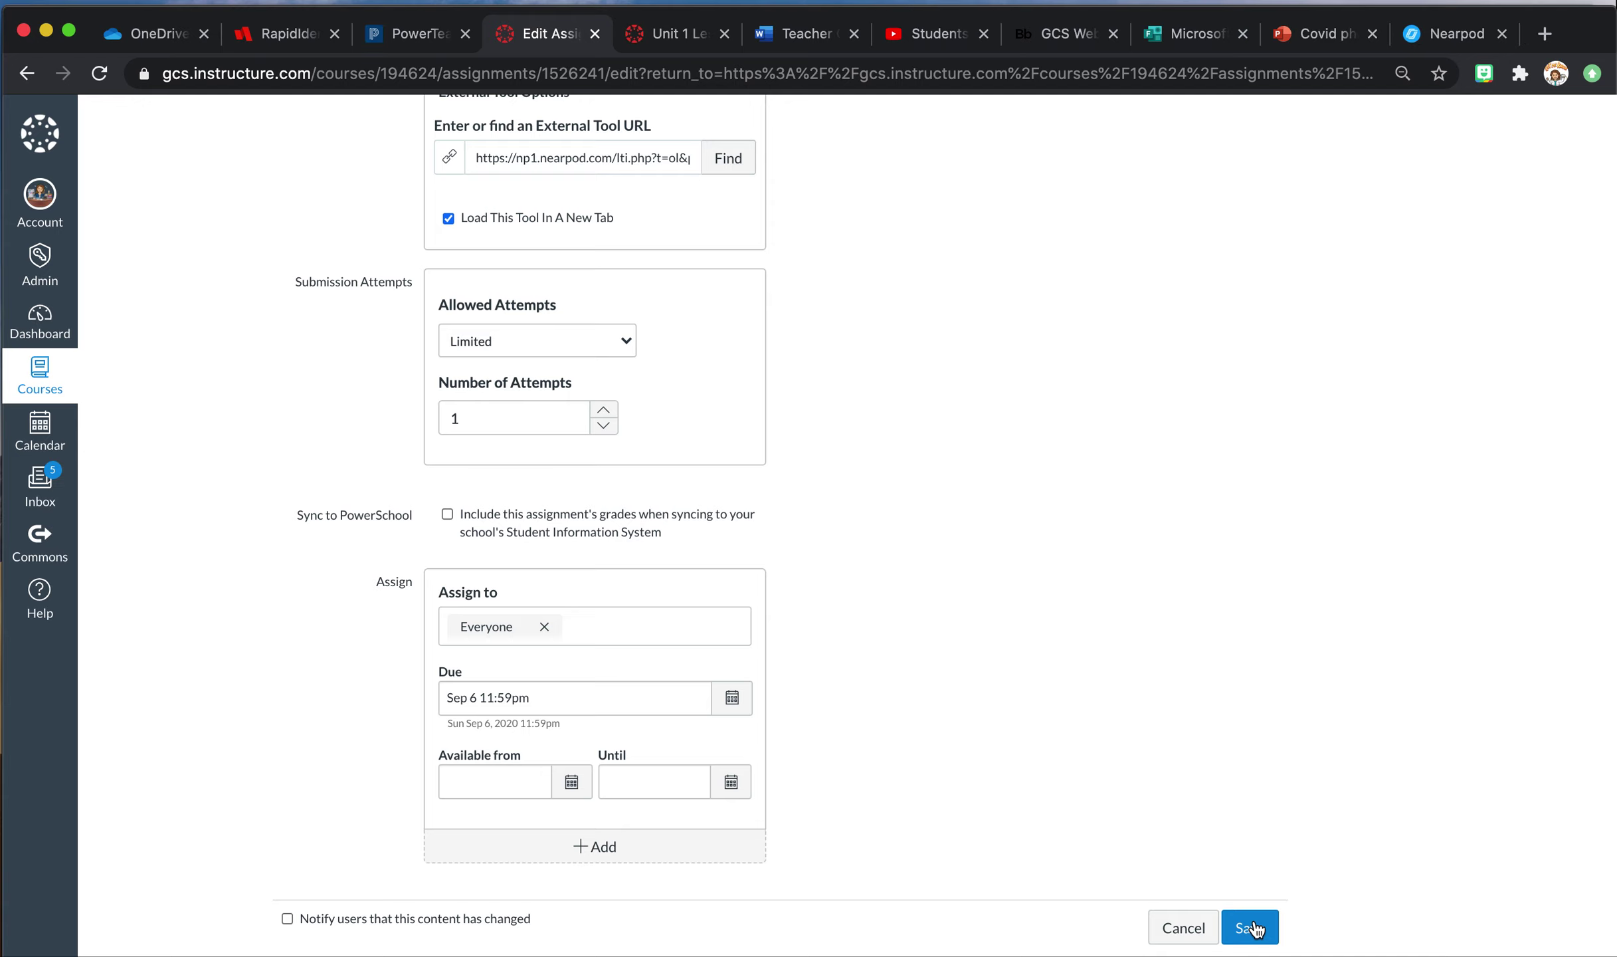
click(1255, 928)
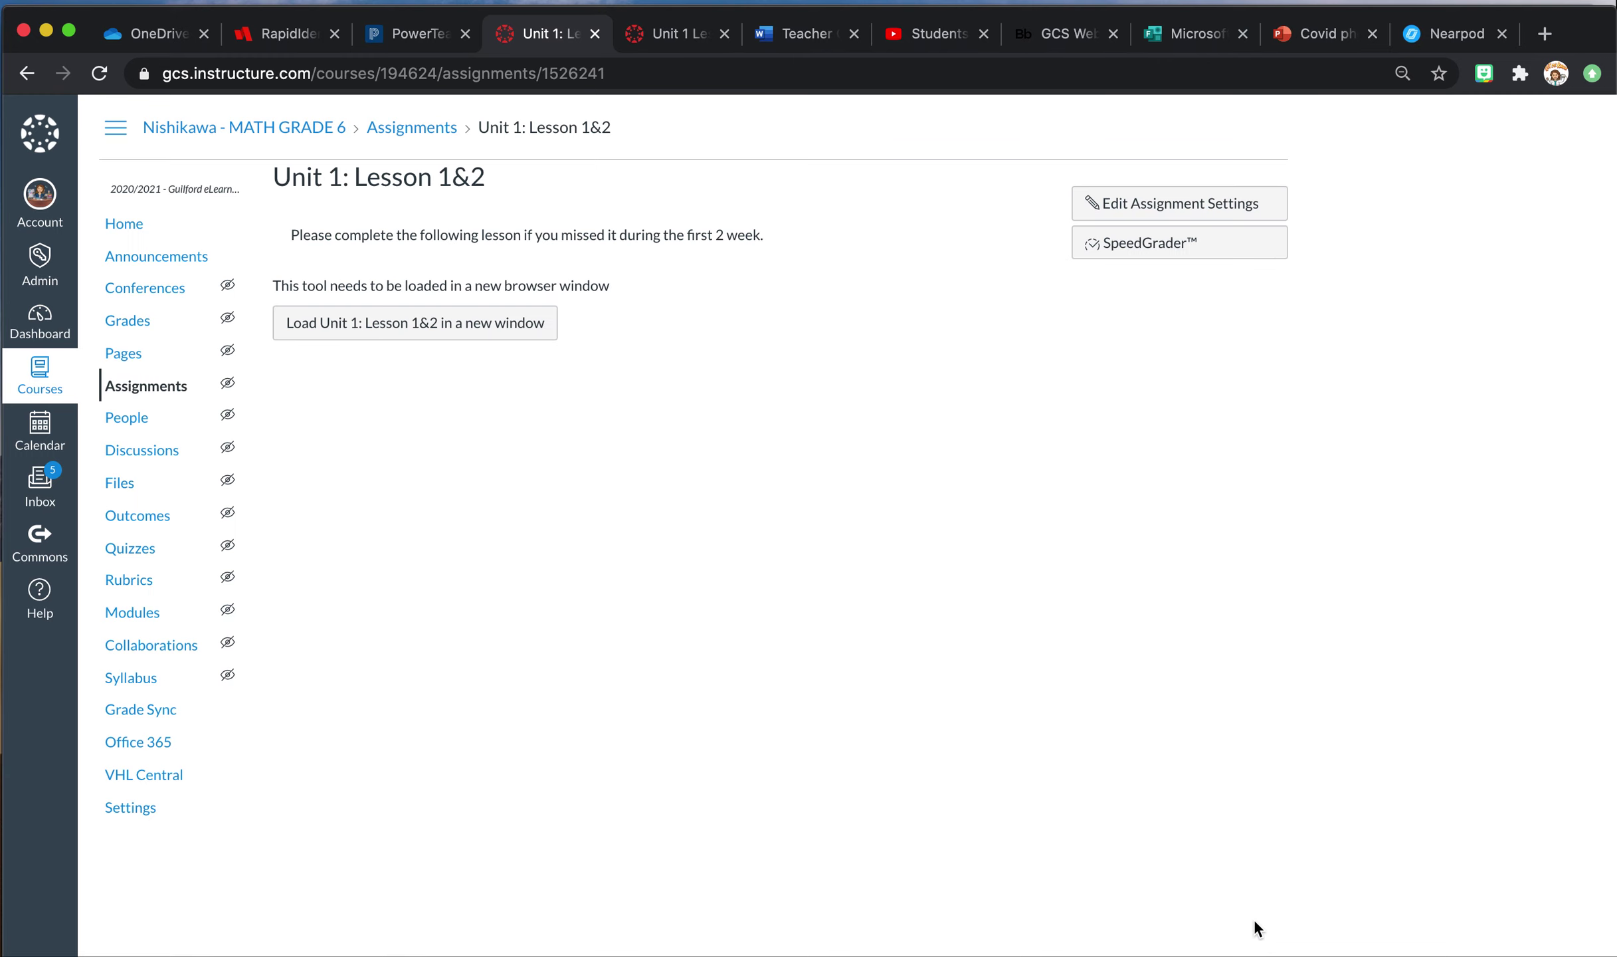
Return to the course Assignments list with the First 2 weeks lessons.
drag(1240, 239, 1088, 340)
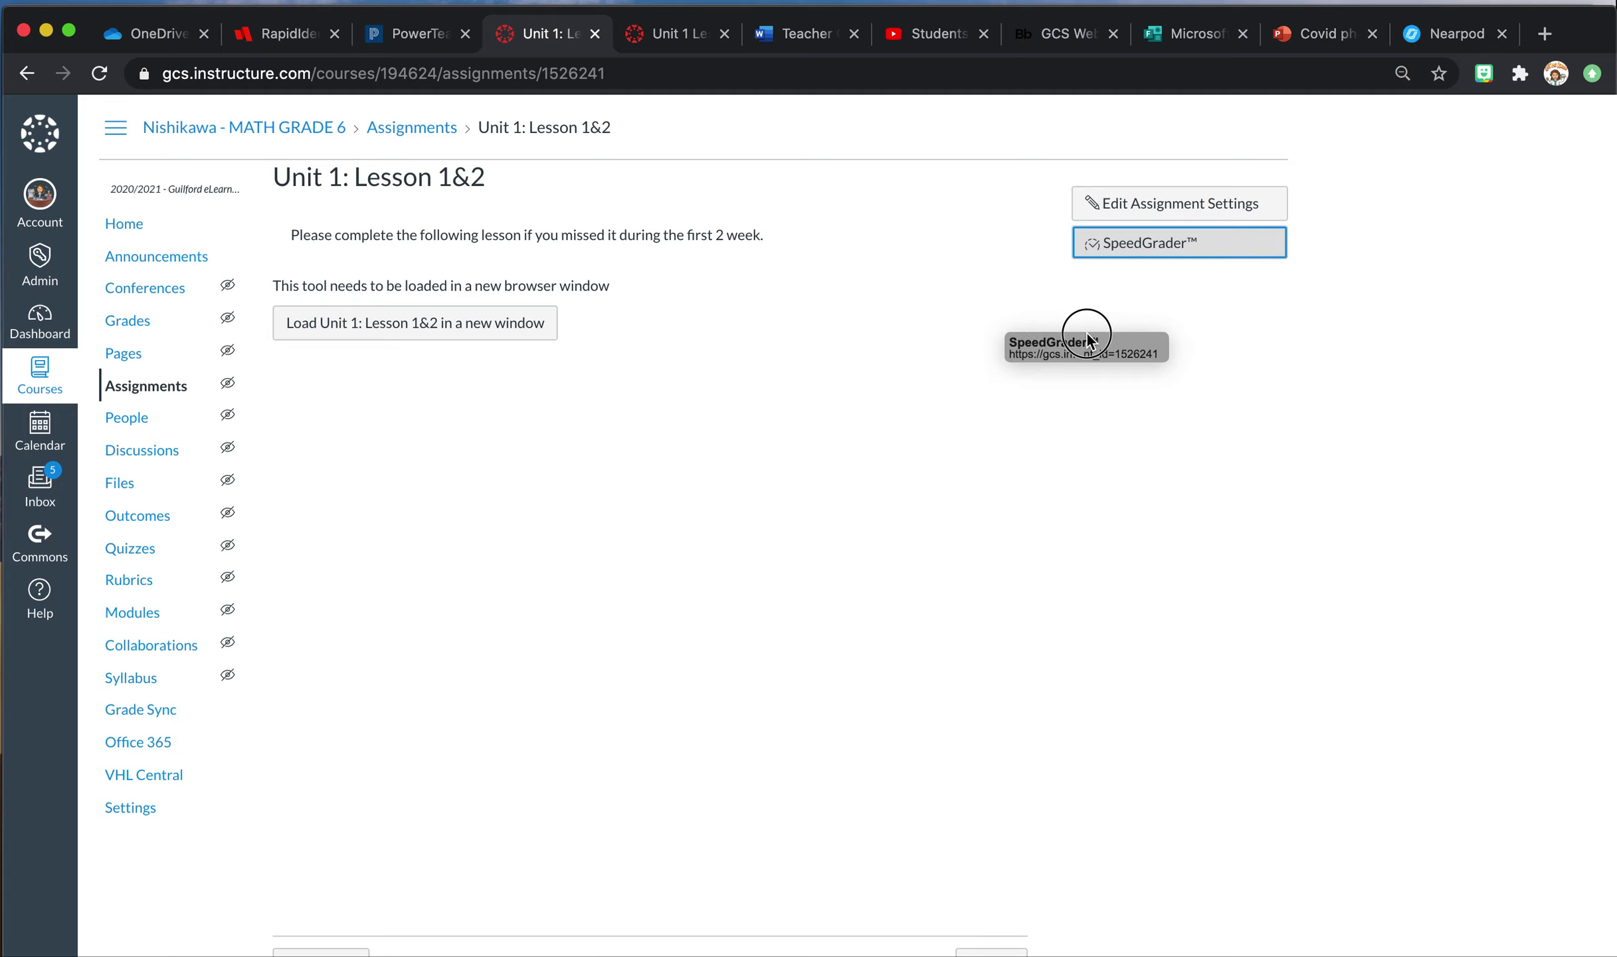
drag(1087, 339, 1083, 343)
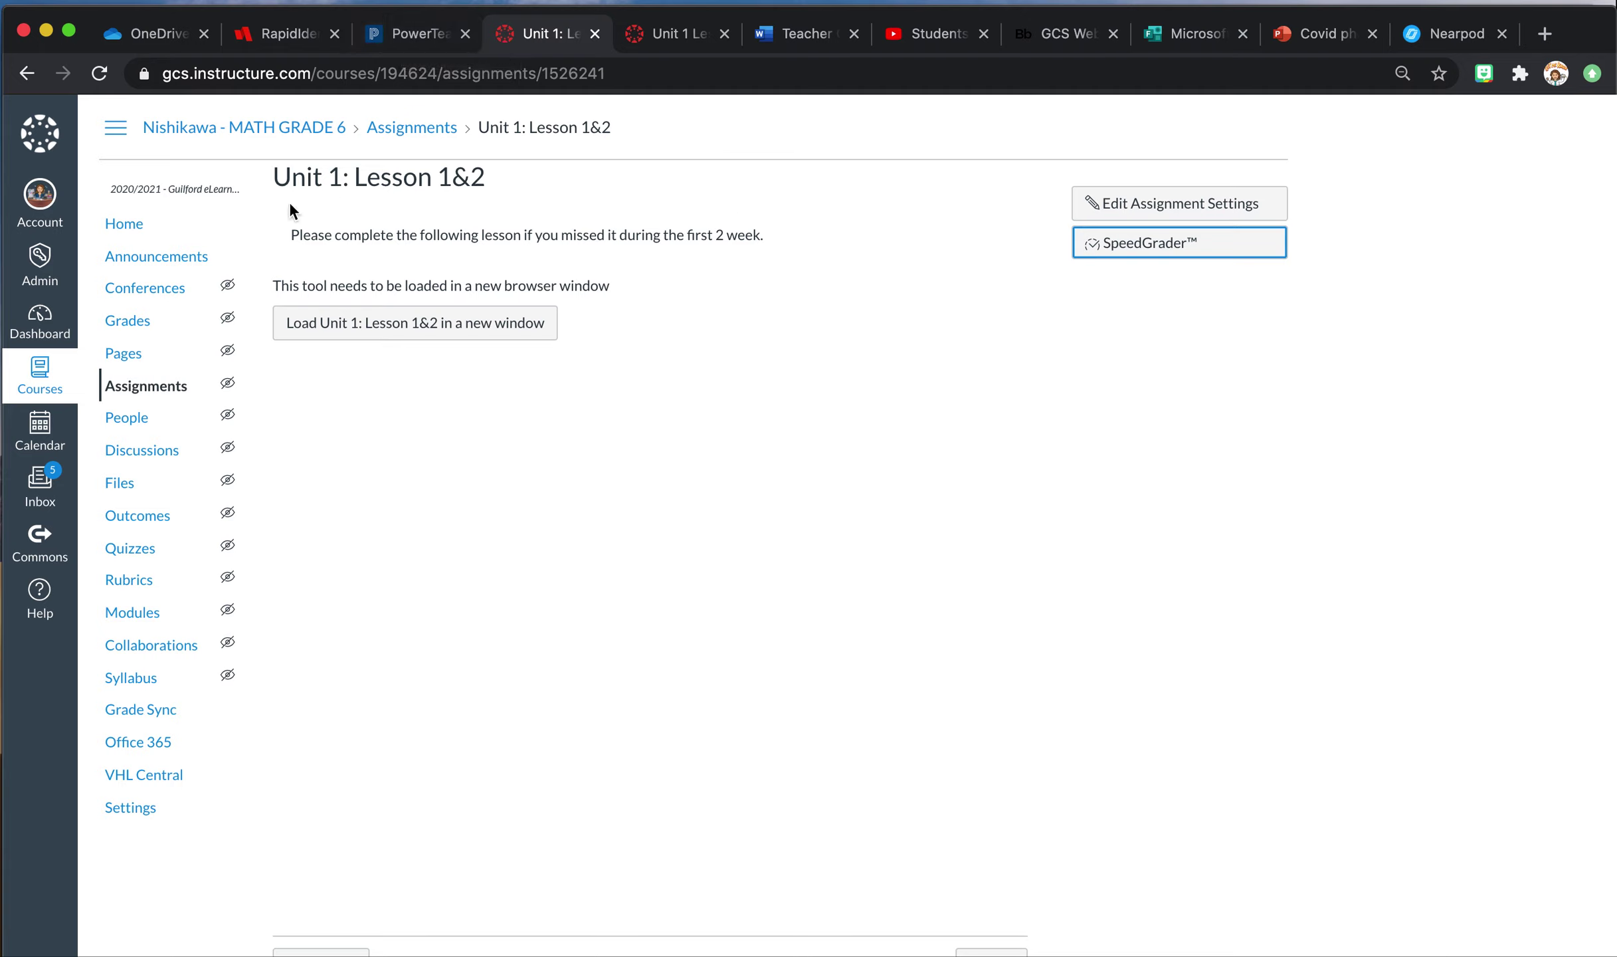
click(158, 387)
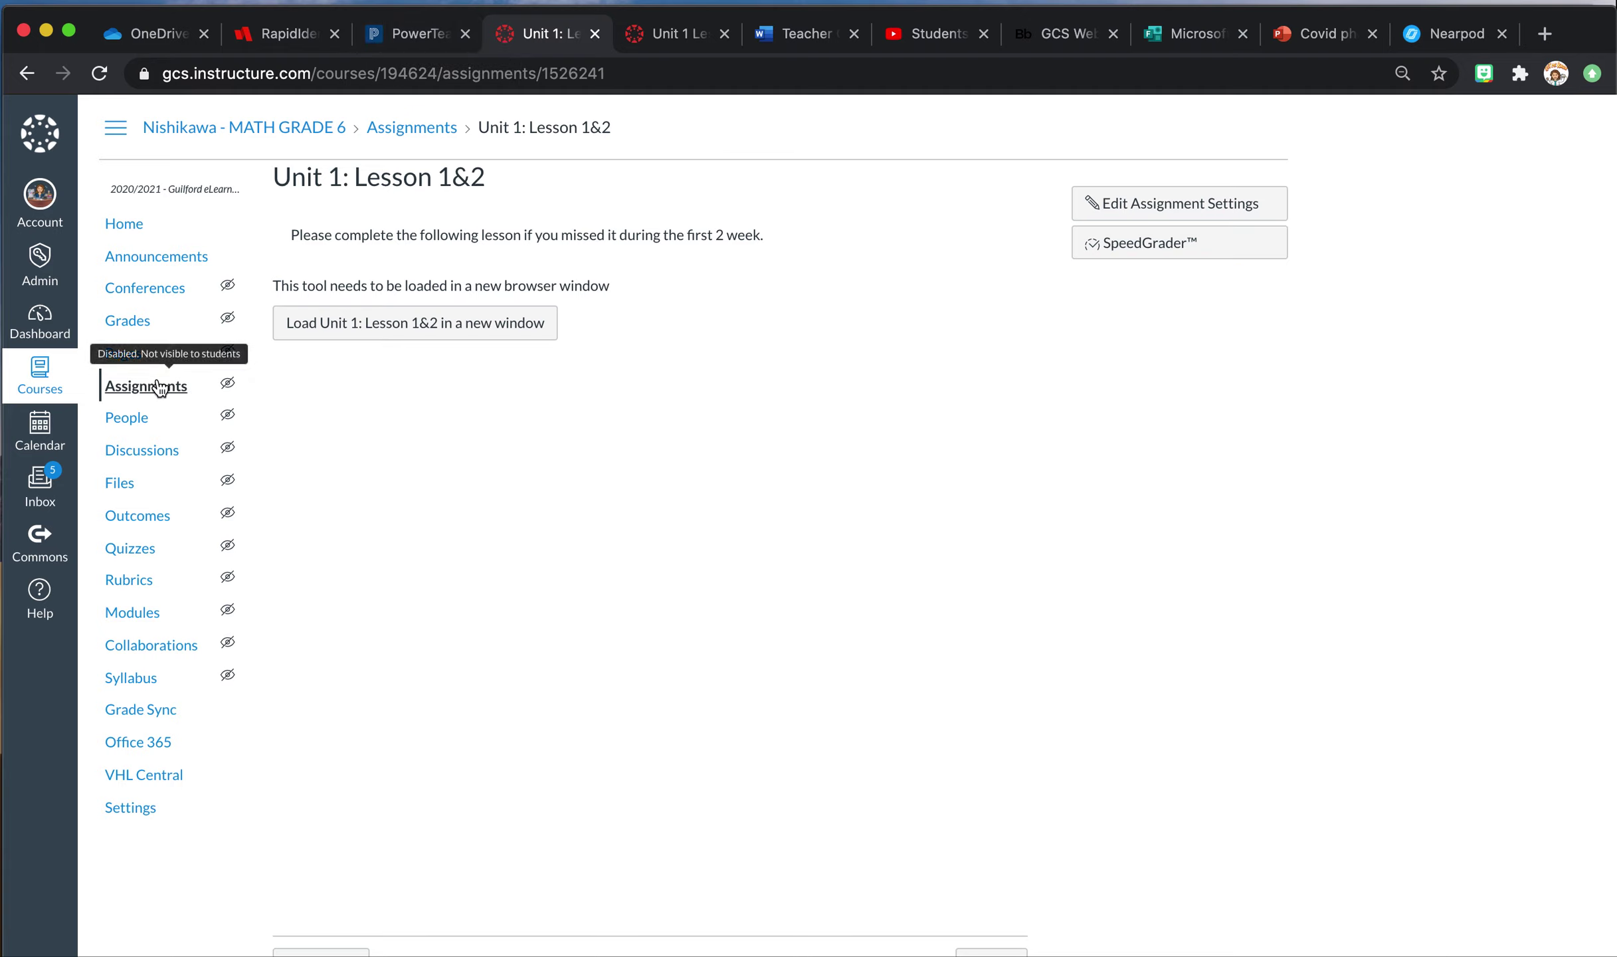
click(158, 387)
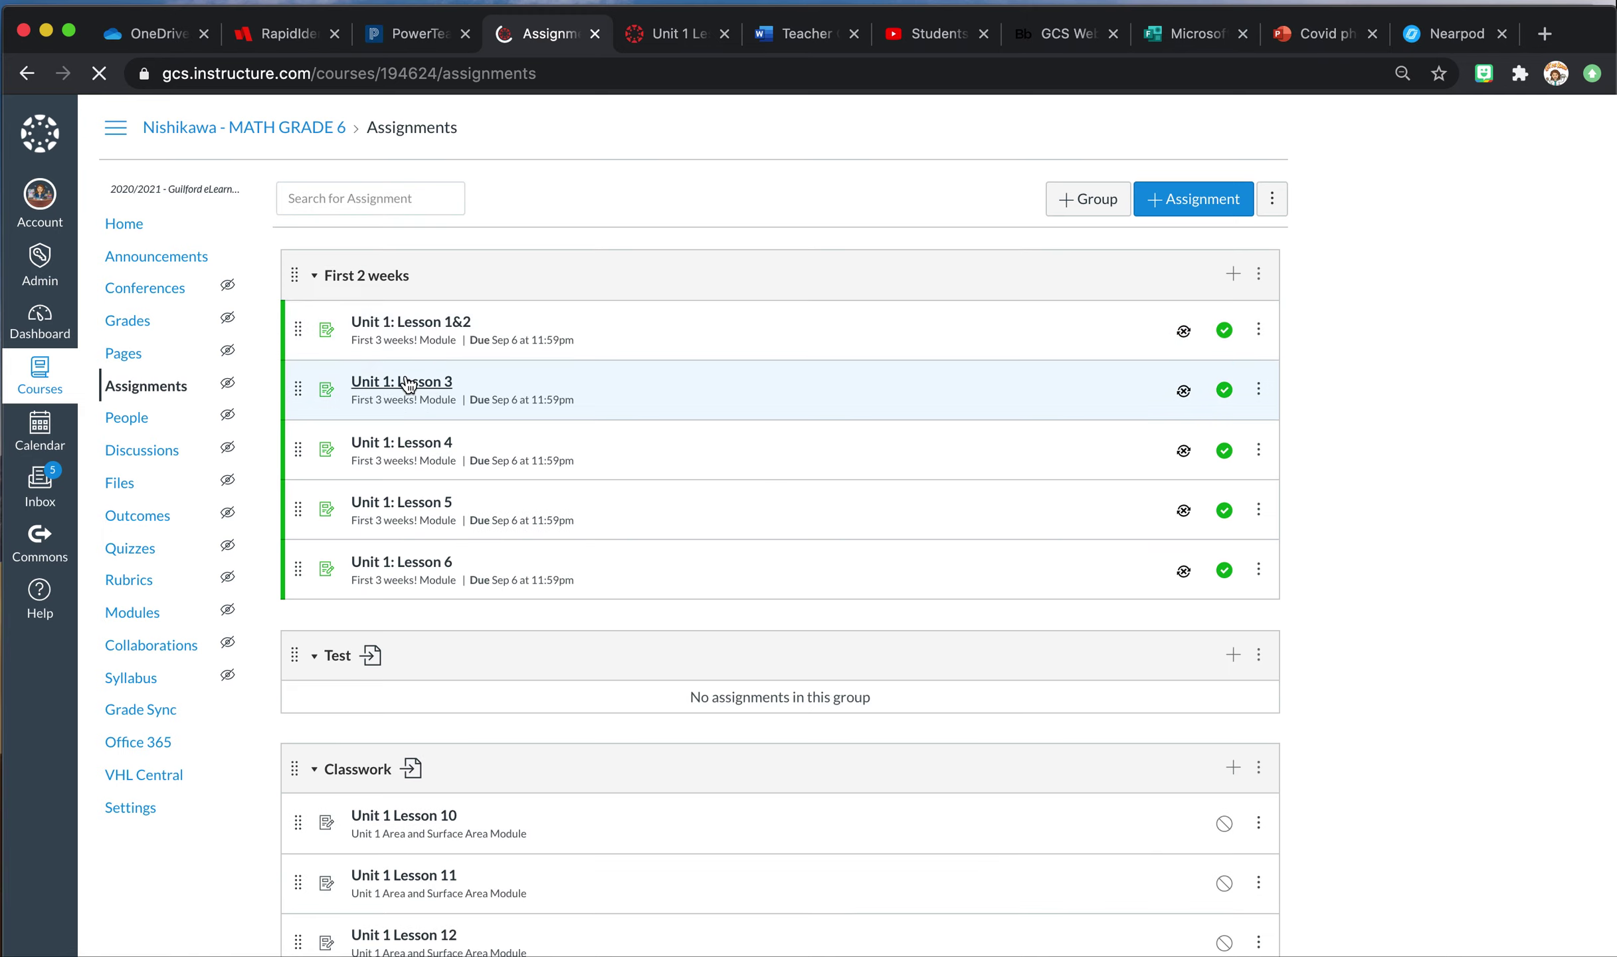
Open the Unit 1: Lesson 3 assignment and start editing its settings.
click(403, 383)
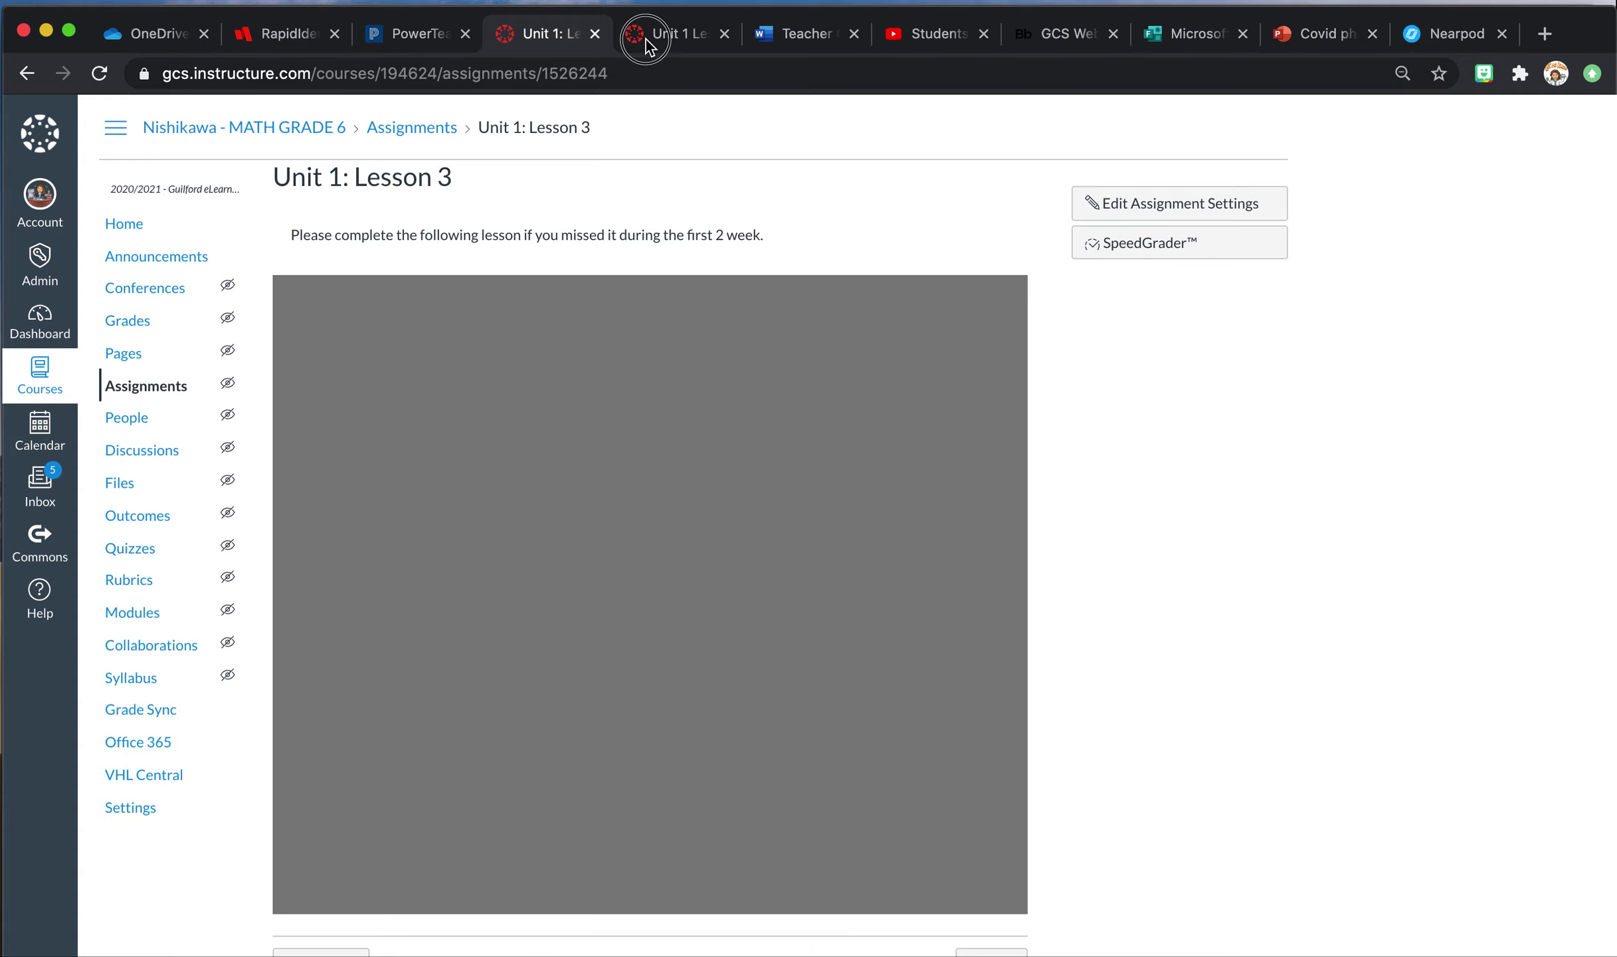
click(646, 39)
click(525, 40)
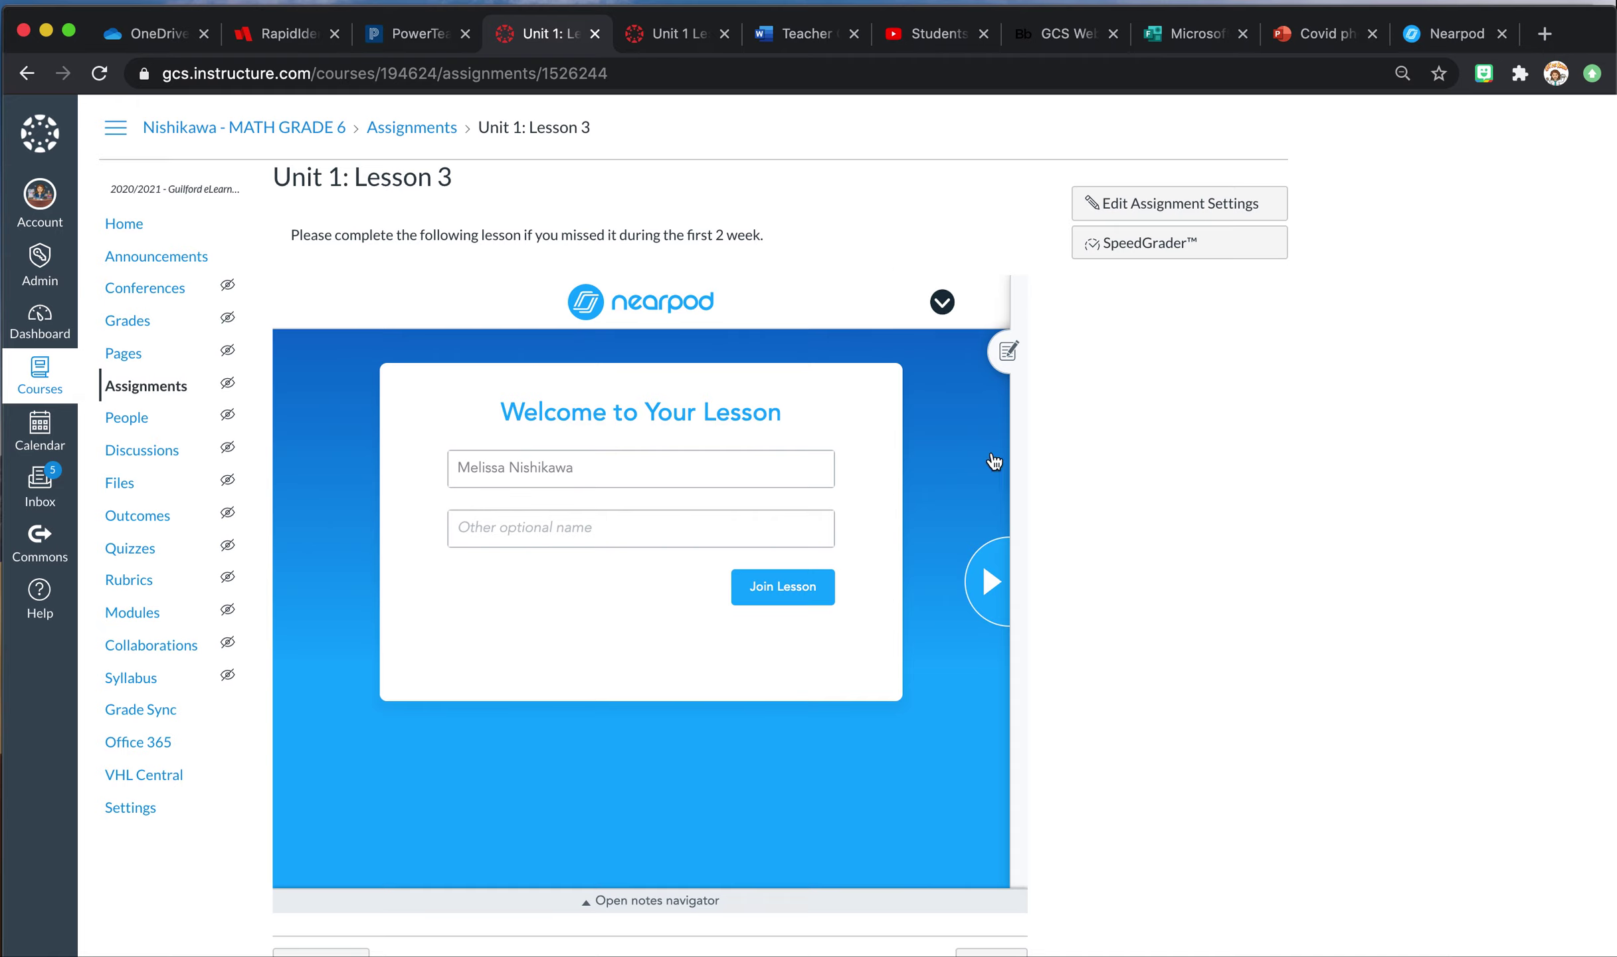
click(1111, 202)
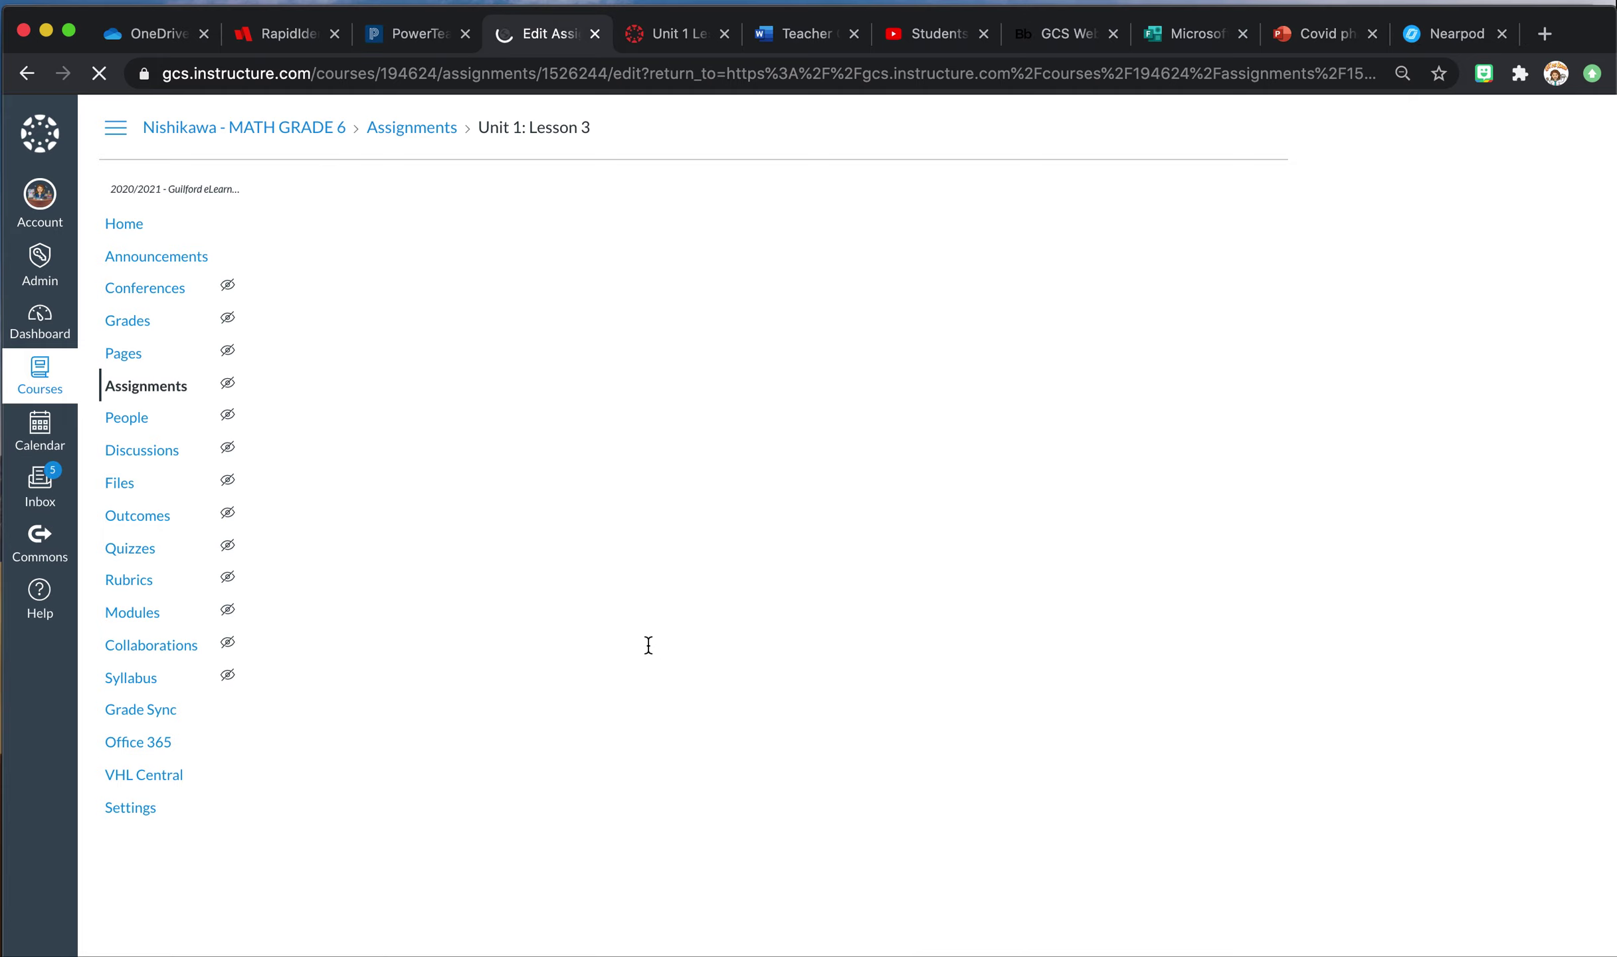
Enable 'Load This Tool In A New Tab' for the Unit 1: Lesson 3 Nearpod assignment and save it.
scroll(831, 709, down, 2)
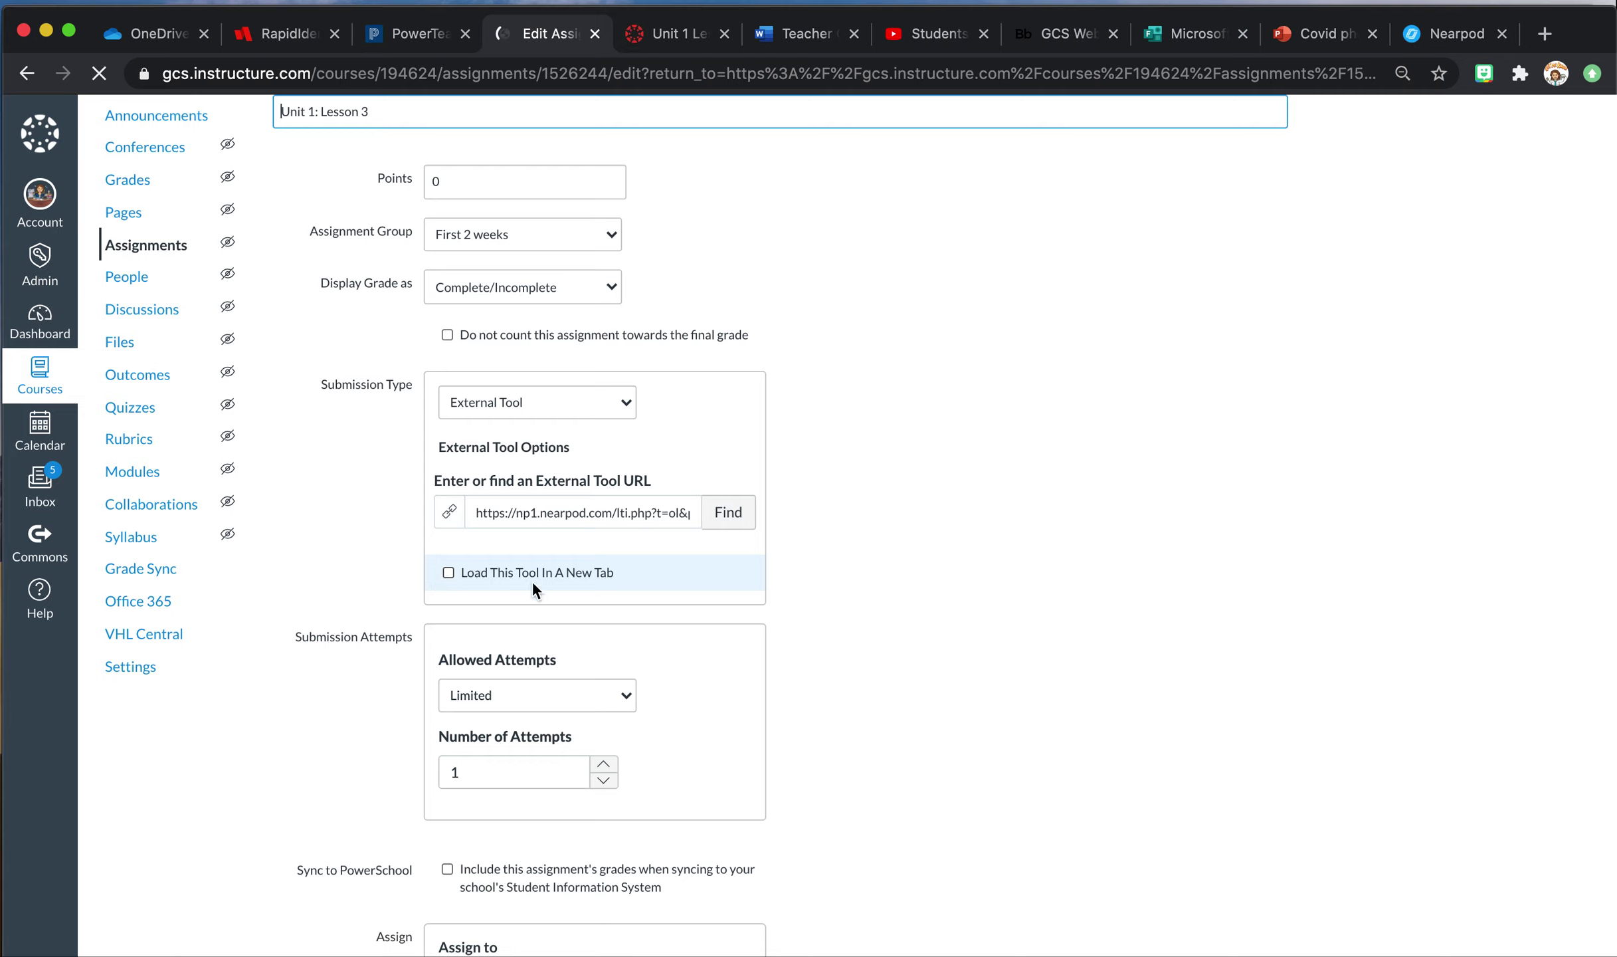
click(416, 562)
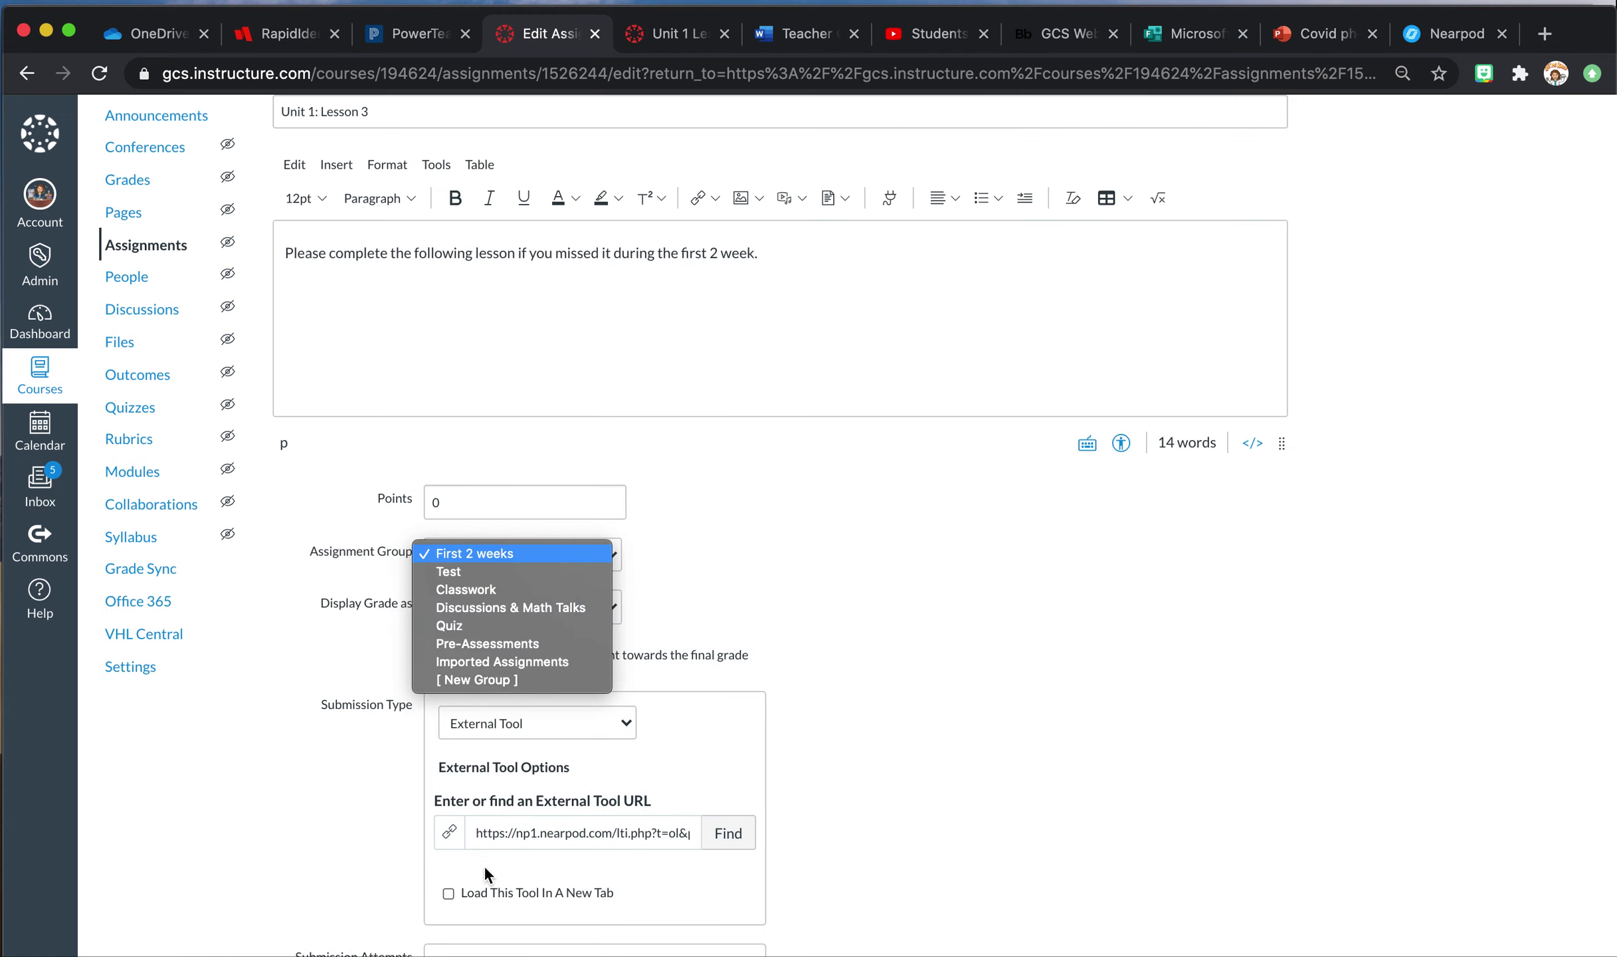
click(445, 898)
click(447, 895)
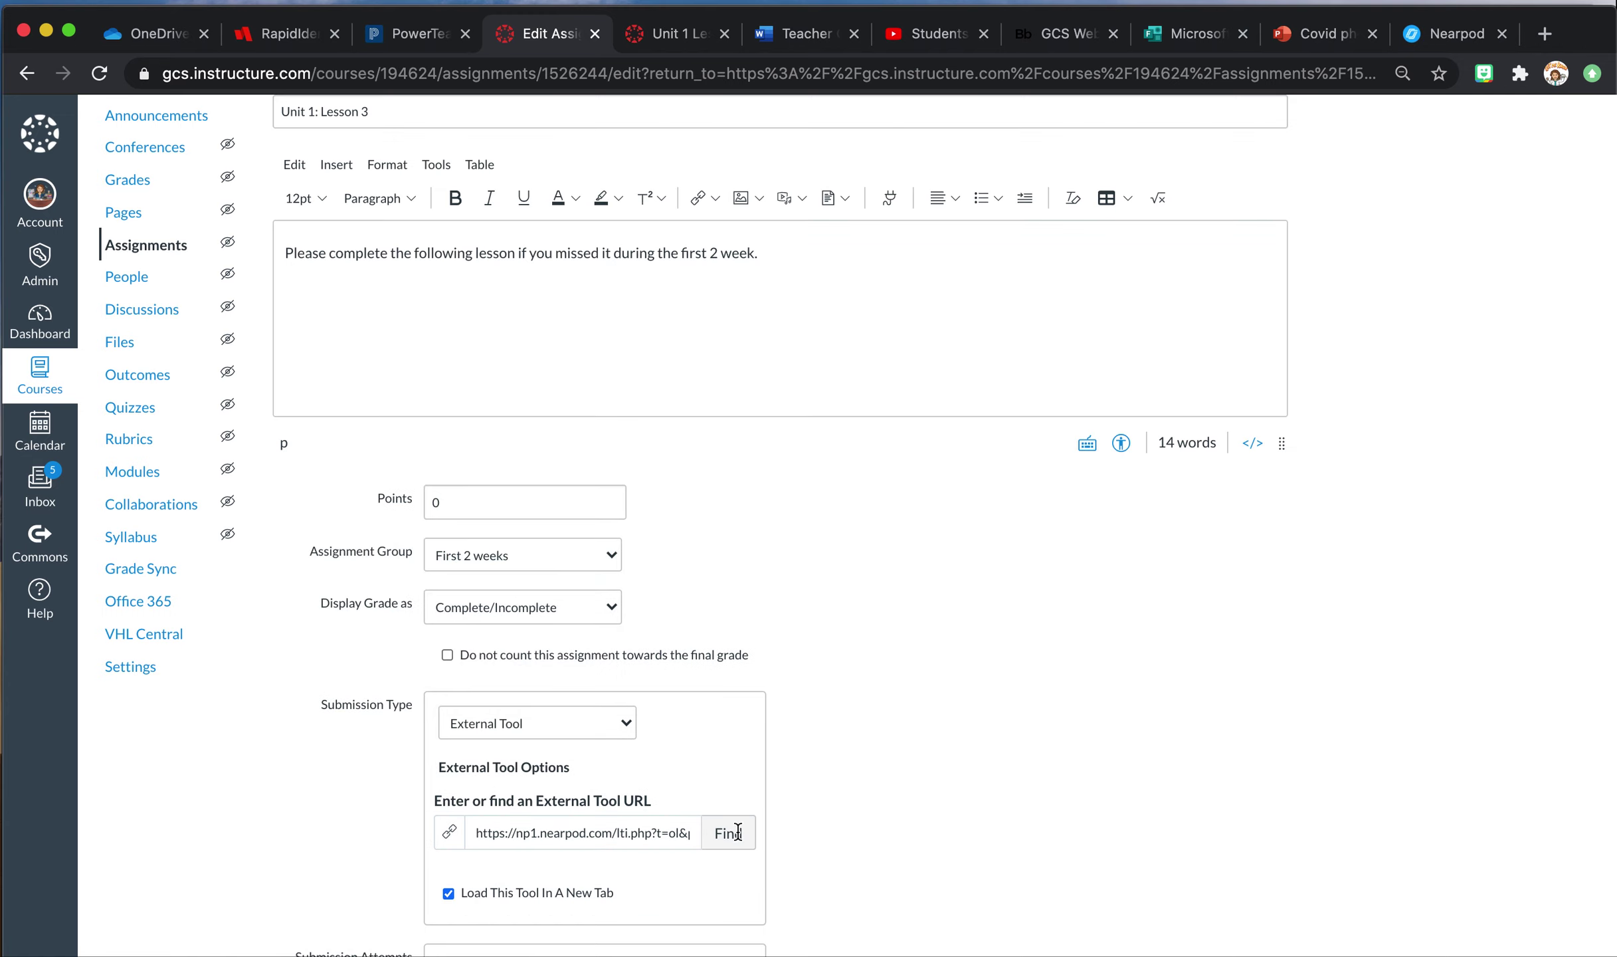
scroll(868, 832, down, 10)
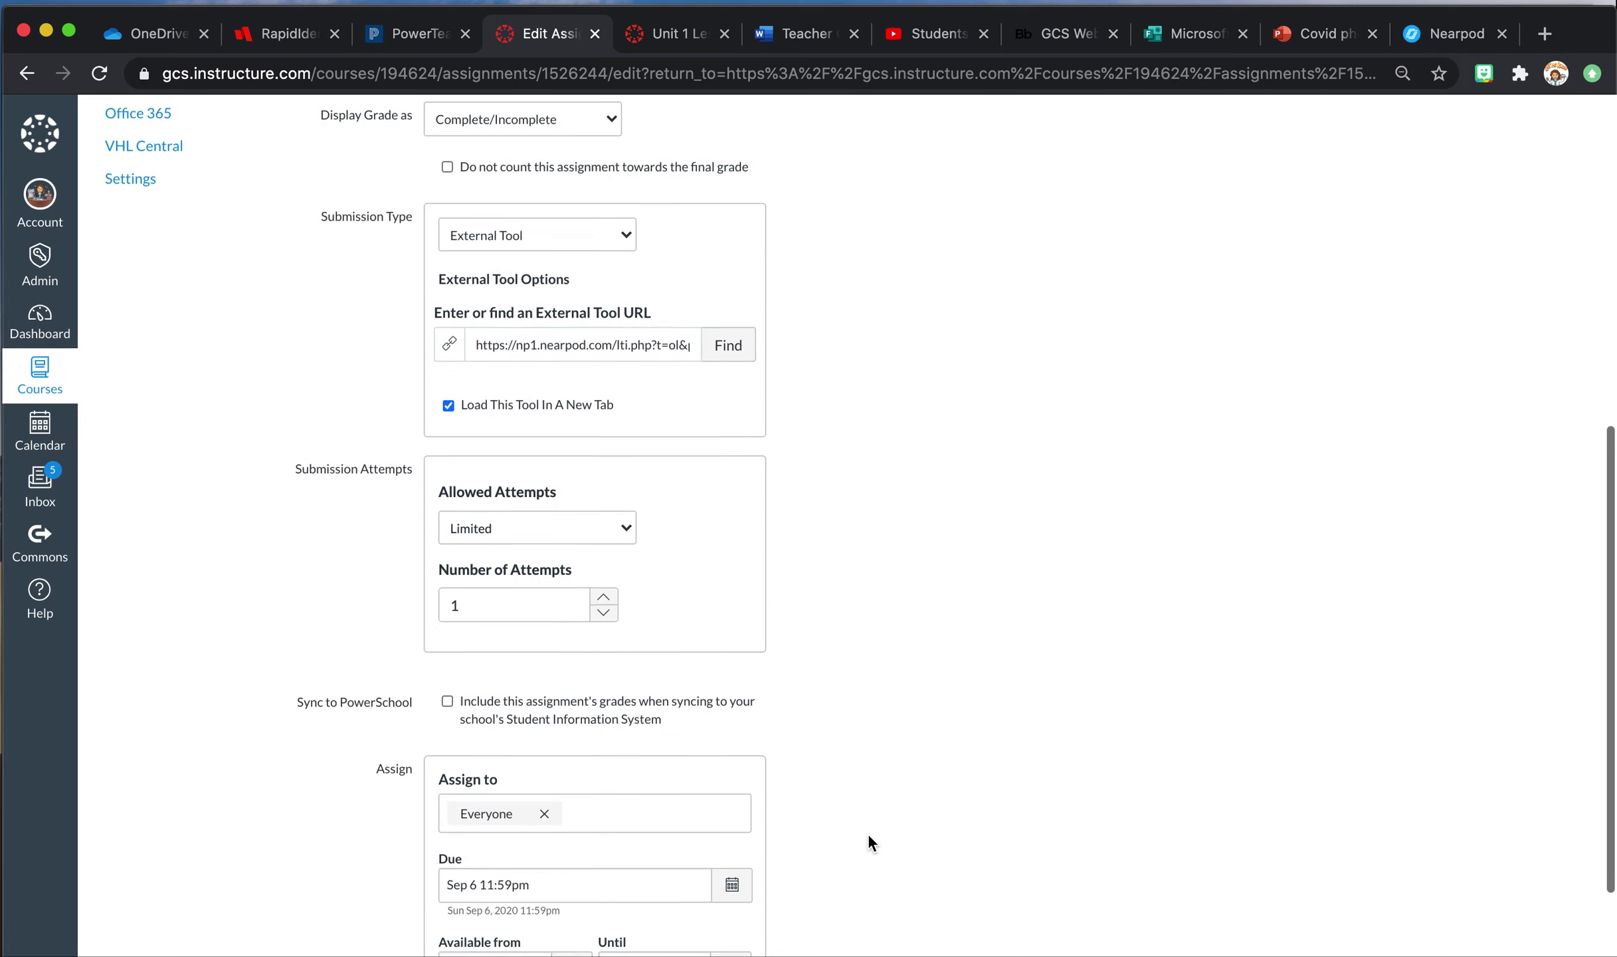
click(1237, 925)
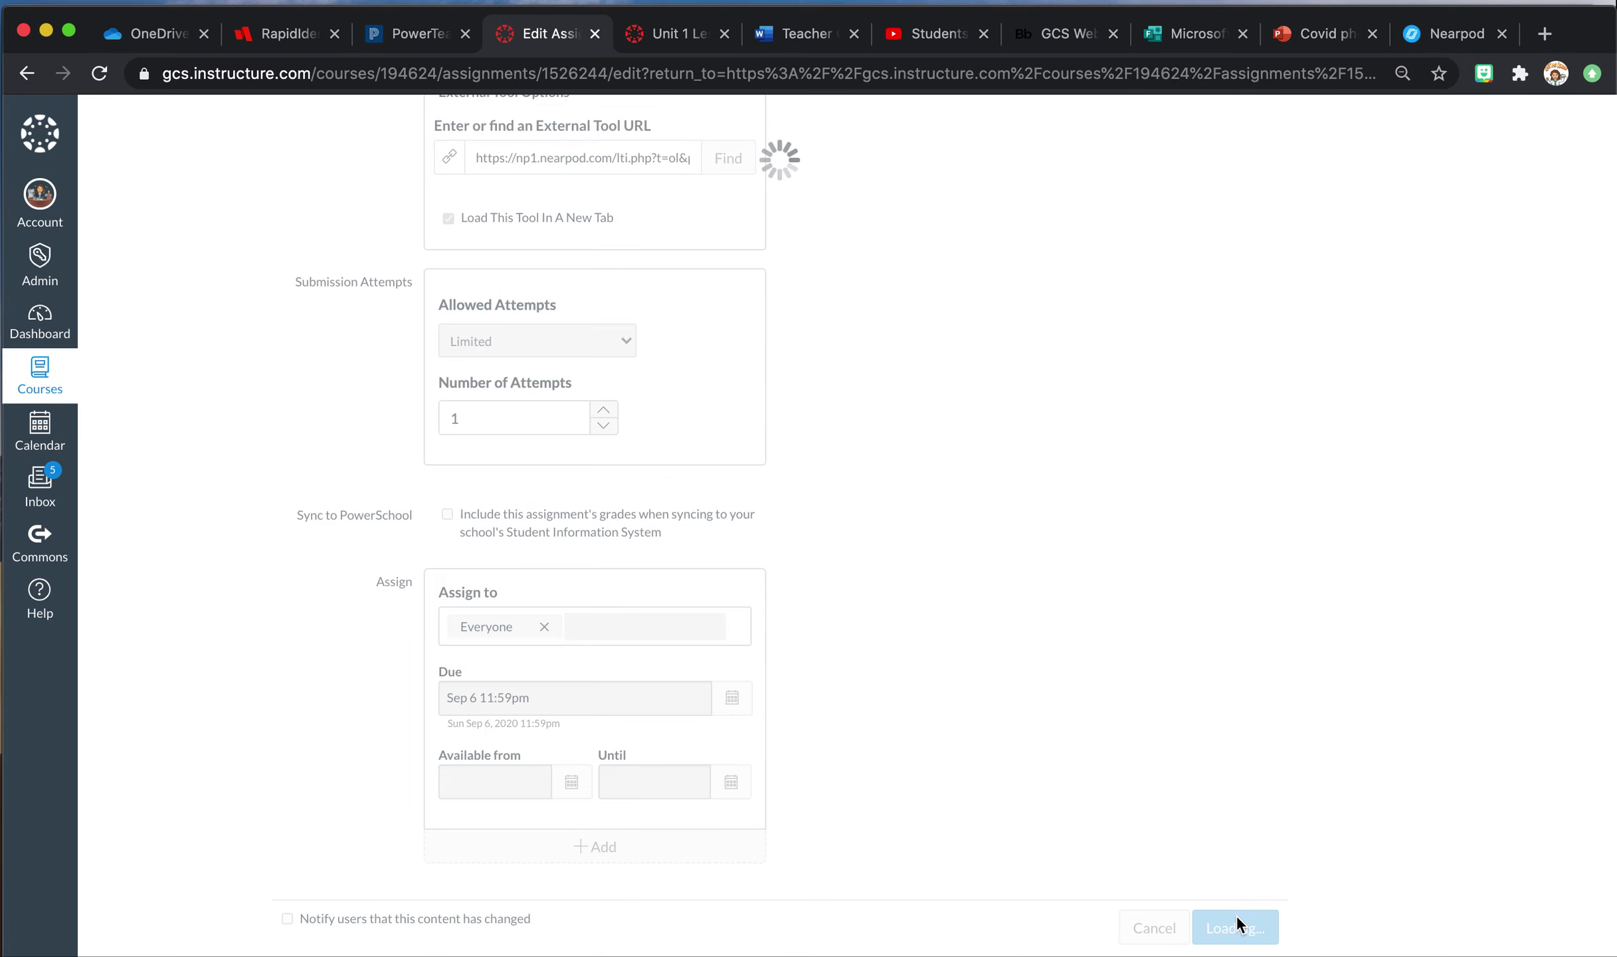